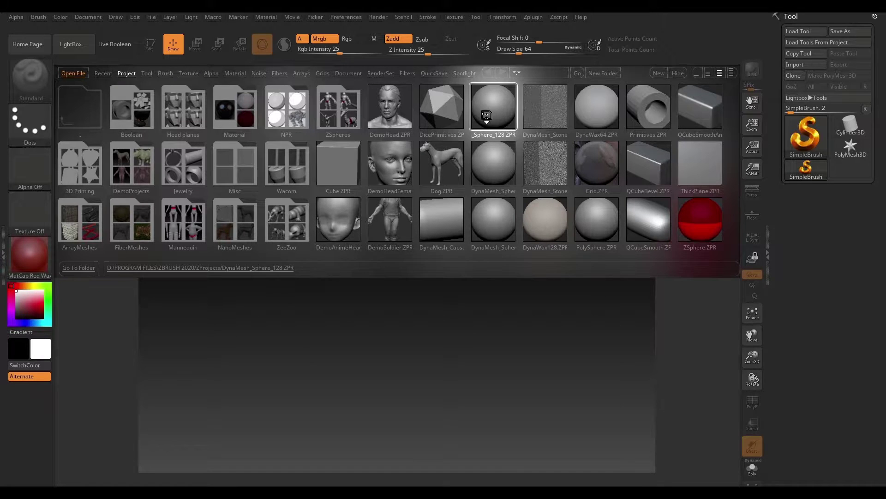
Open the DynaMesh_Sphere_128 project and expand its Subtool settings
double_click(493, 113)
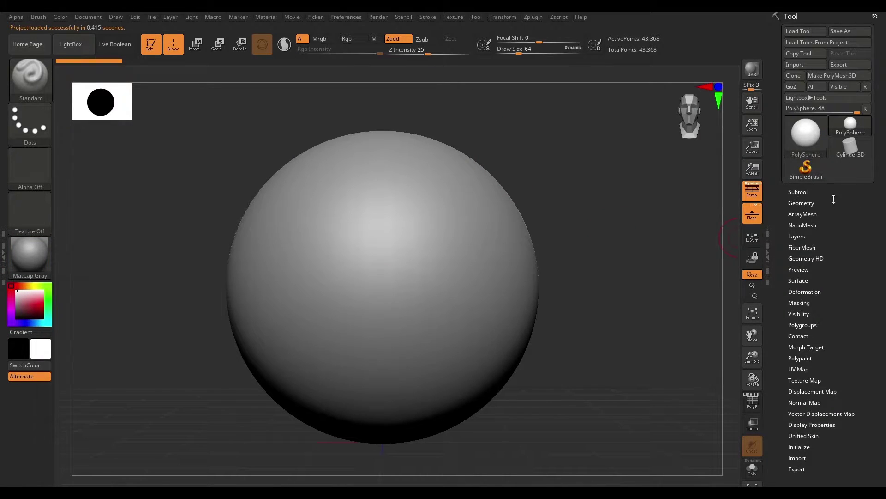
click(804, 192)
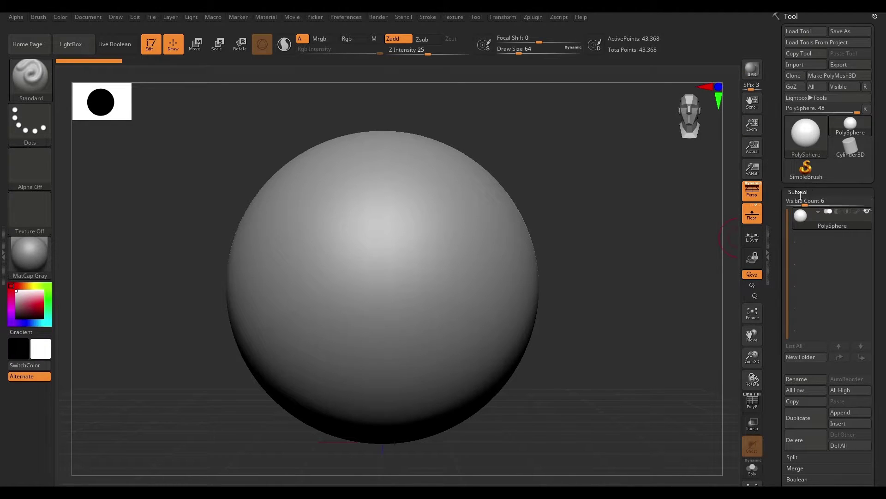
mouse_move(828, 231)
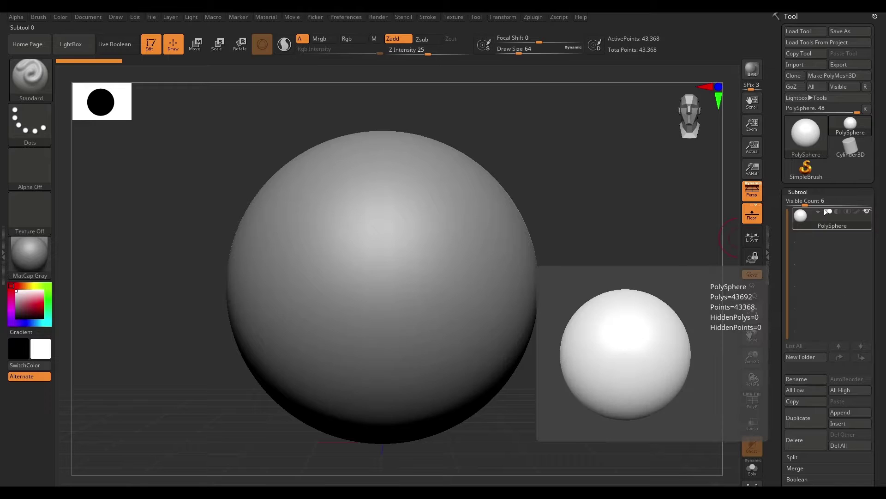
mouse_move(801, 200)
mouse_down()
mouse_move(824, 200)
mouse_move(806, 203)
mouse_up()
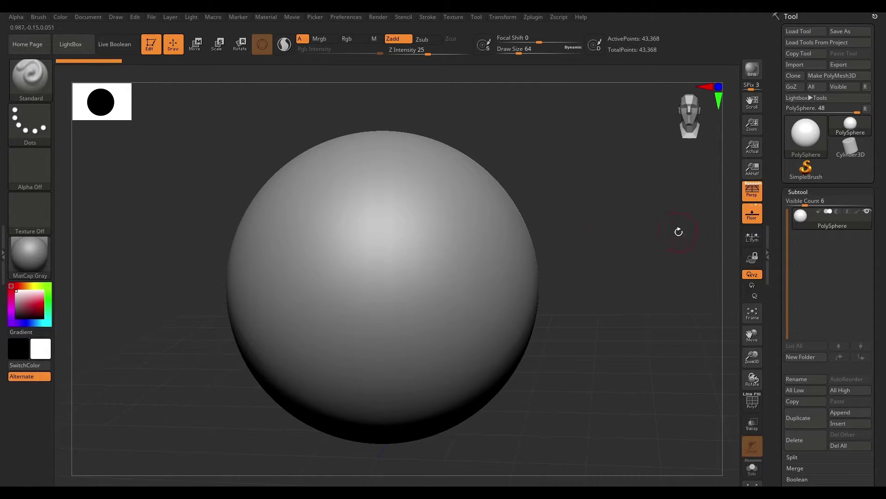
Add a Ring3D mesh to the sphere as a new subtool
mouse_move(868, 217)
click(848, 410)
click(842, 421)
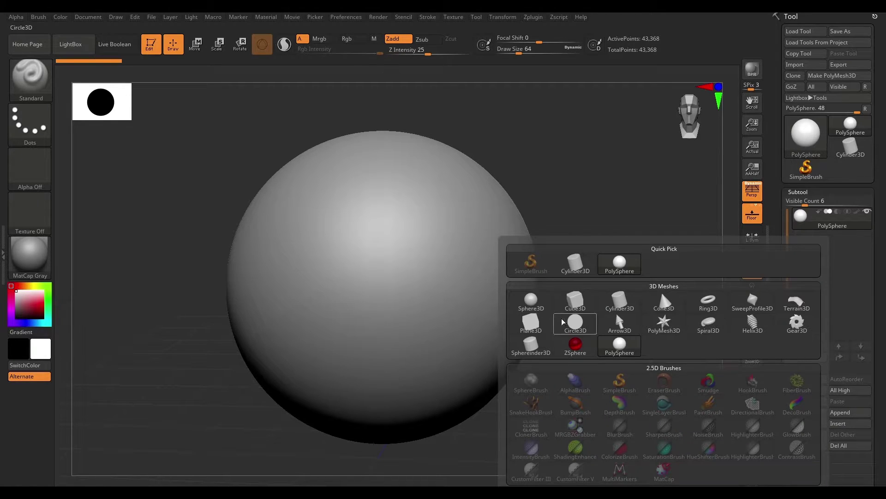
mouse_move(621, 306)
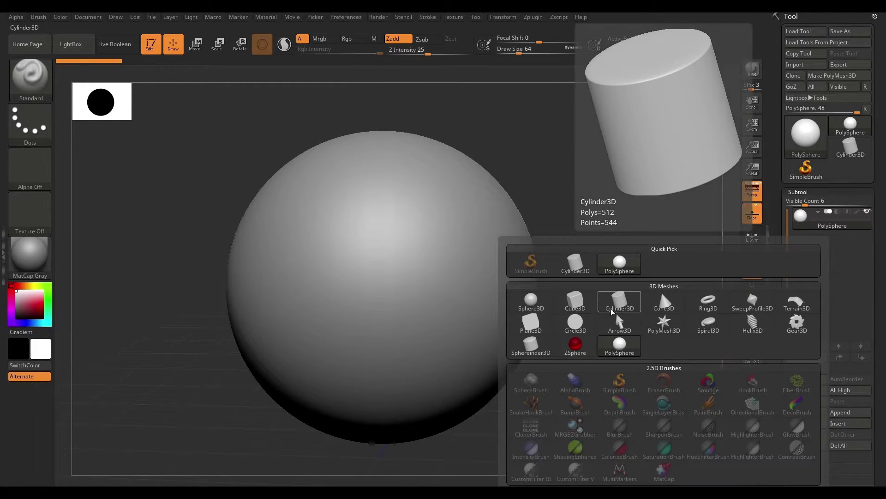
click(708, 300)
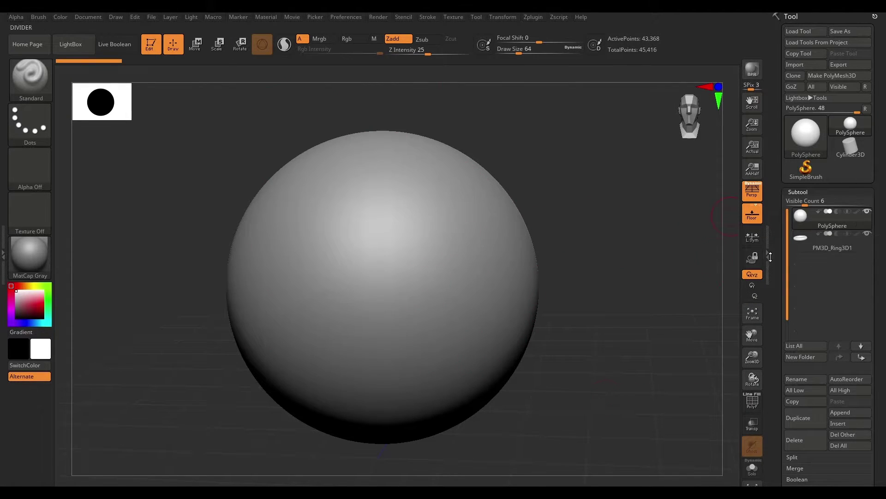
Make the ring the active subtool and scale it up uniformly until it surrounds the sphere
key(e)
drag(391, 277, 415, 263)
click(826, 245)
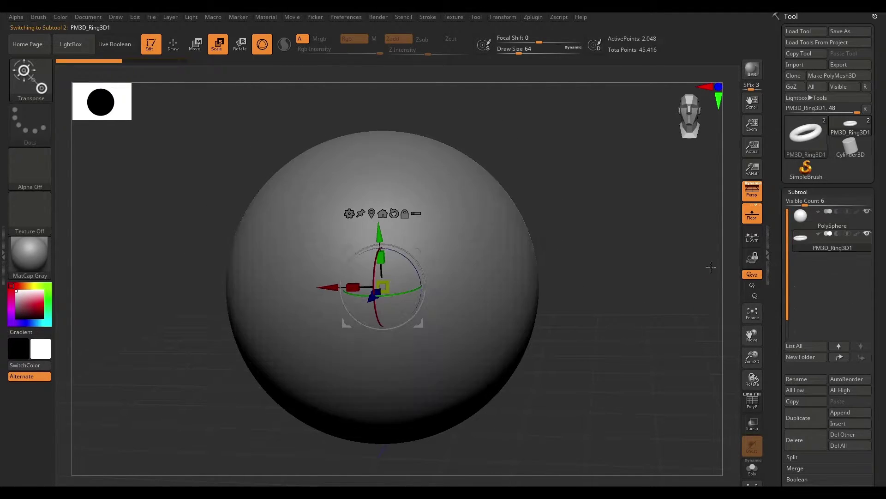
drag(374, 285, 844, 293)
drag(383, 287, 705, 291)
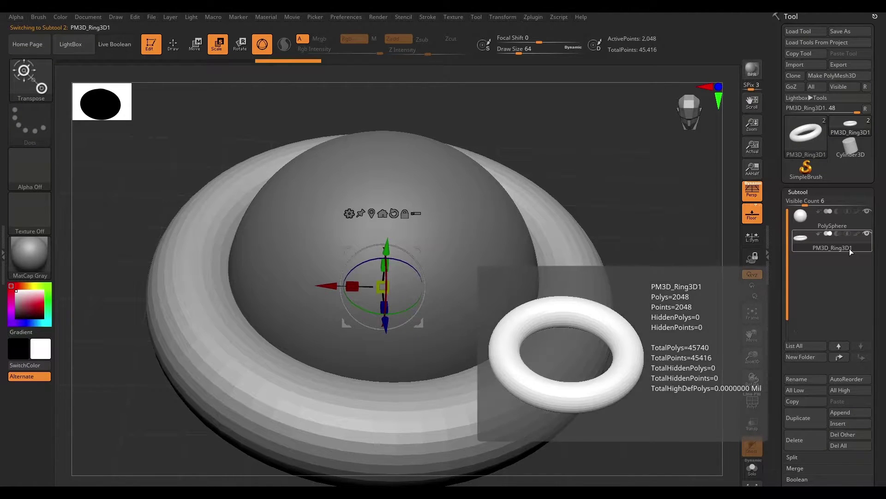
mouse_move(639, 230)
mouse_down()
mouse_move(627, 230)
mouse_move(637, 233)
mouse_up()
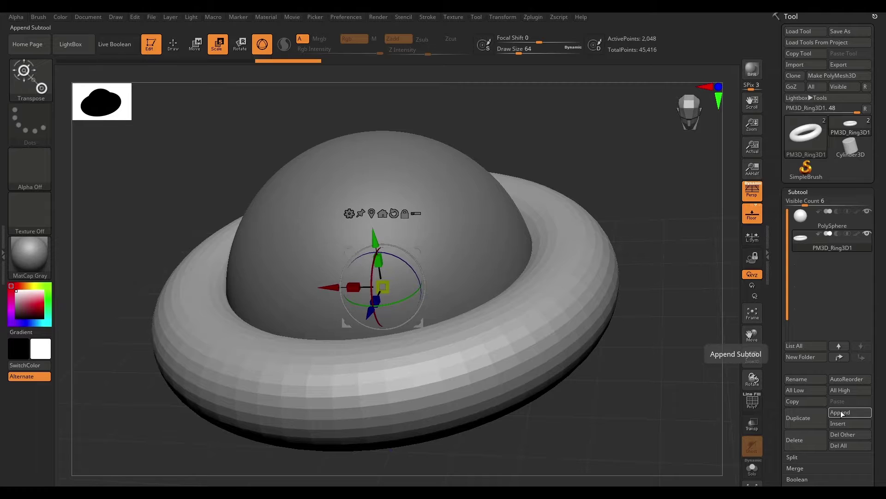
Hide the PolySphere subtool to inspect the ring alone and show the sphere again
key(ctrl)
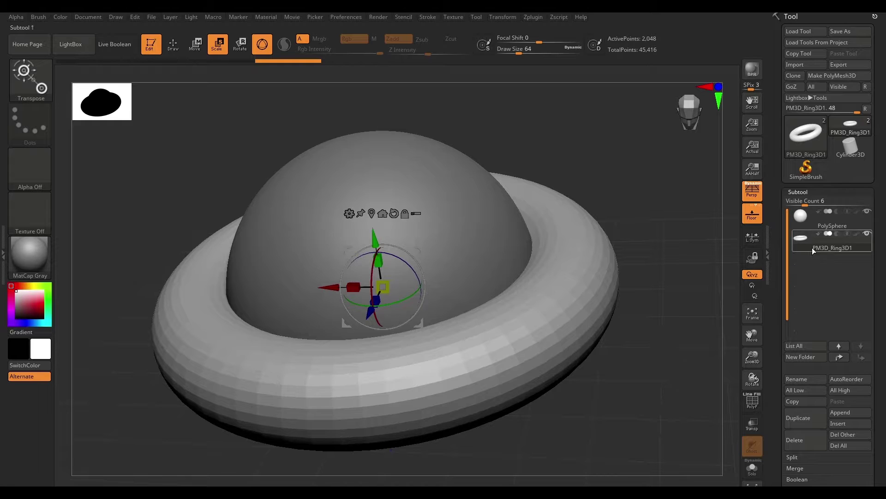
mouse_move(811, 243)
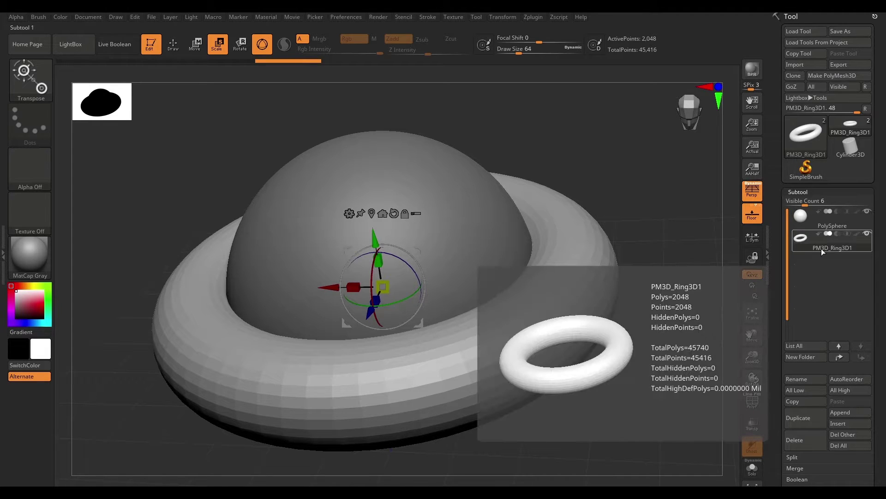
drag(650, 197, 634, 227)
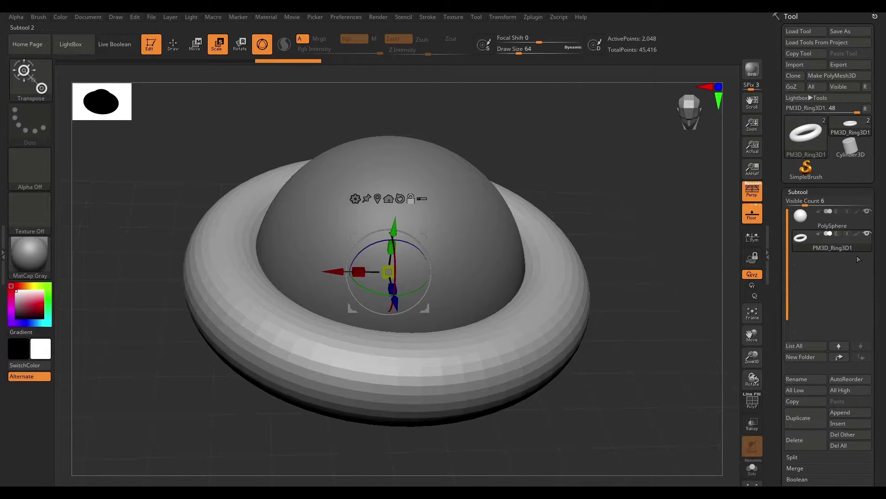
click(868, 211)
drag(652, 257, 594, 242)
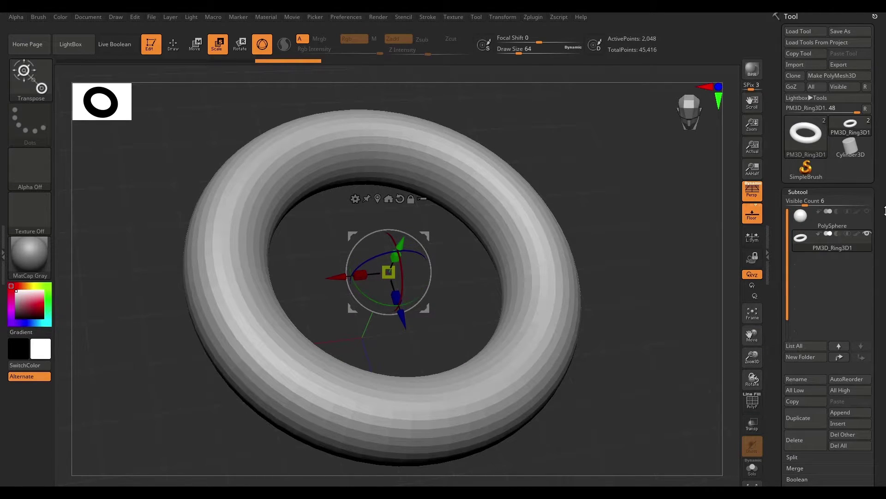
click(867, 211)
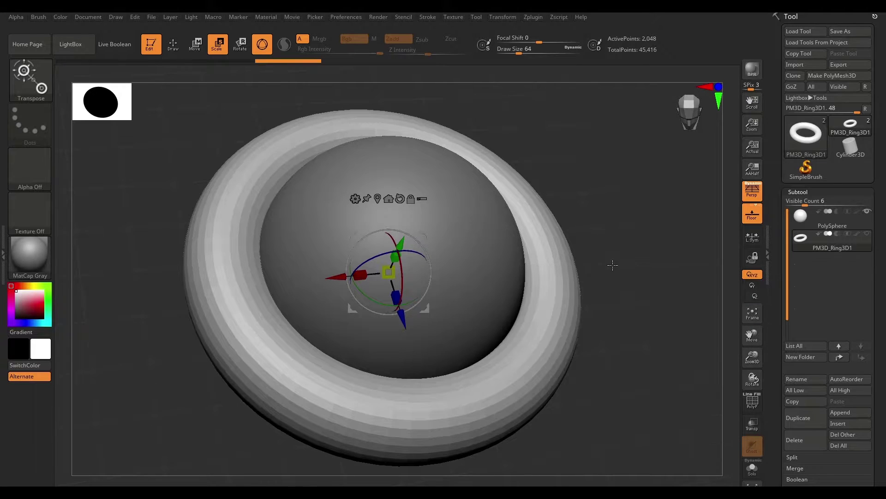
drag(614, 265, 615, 249)
drag(542, 344, 658, 322)
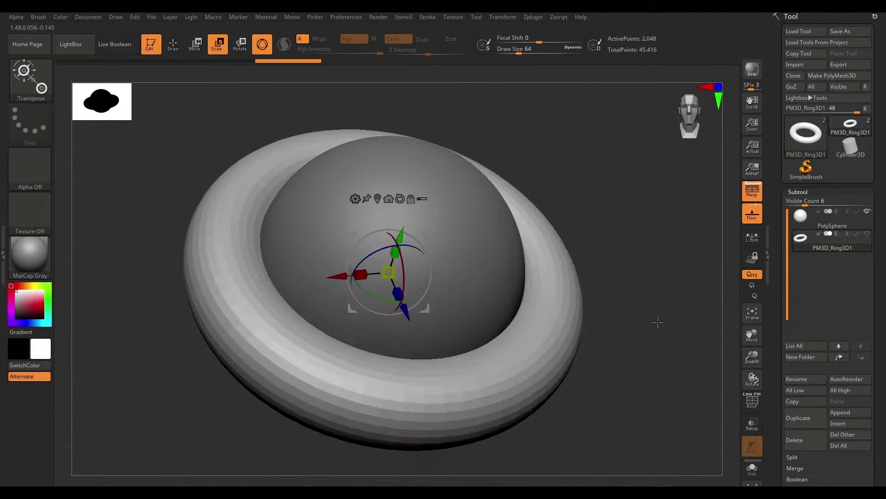
Make the PolySphere the active subtool and turn the visibility of the ring subtool back on
mouse_move(873, 236)
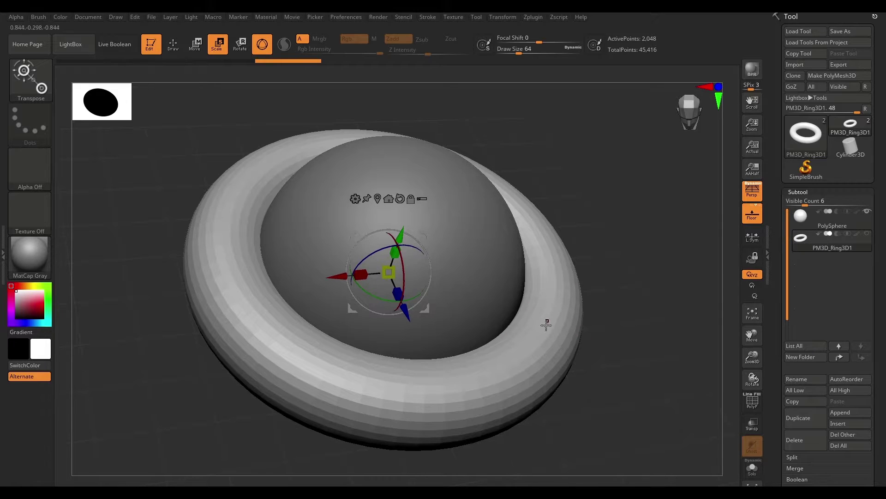
drag(633, 285, 625, 276)
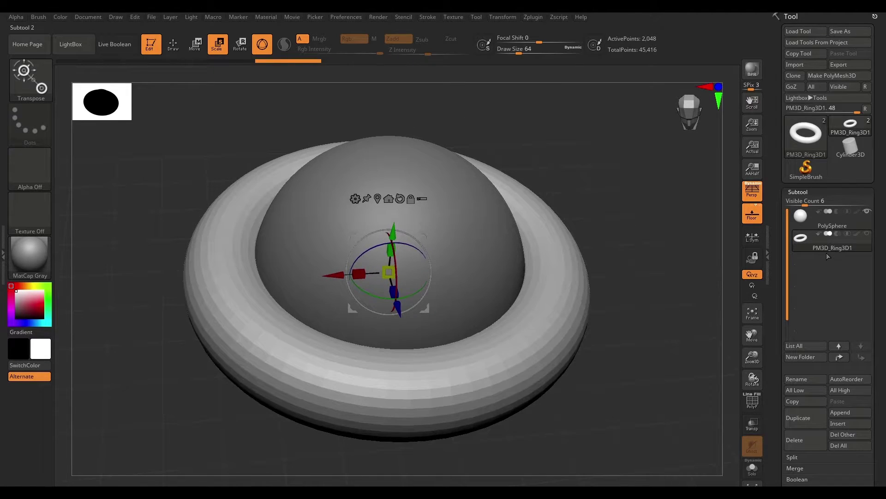
click(819, 217)
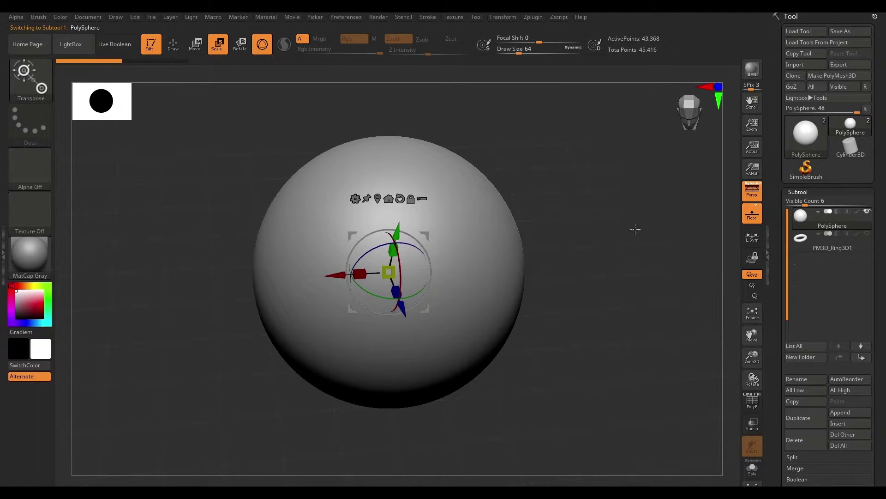
mouse_move(871, 237)
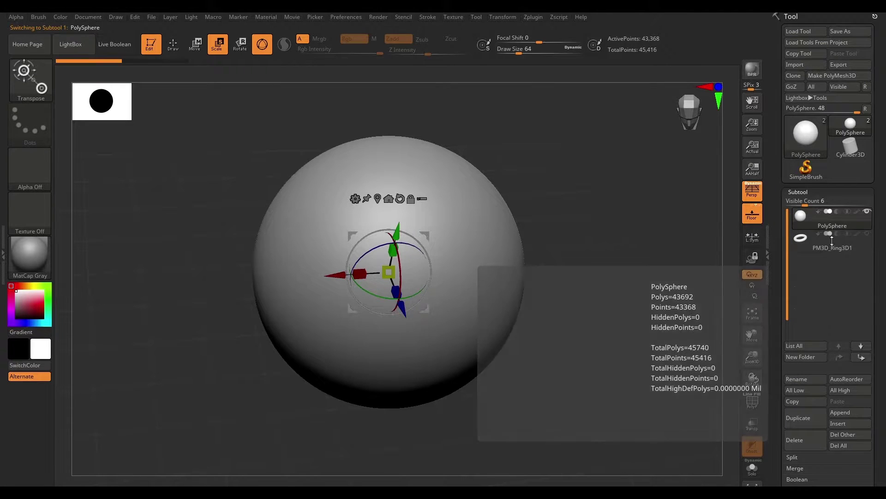
click(867, 234)
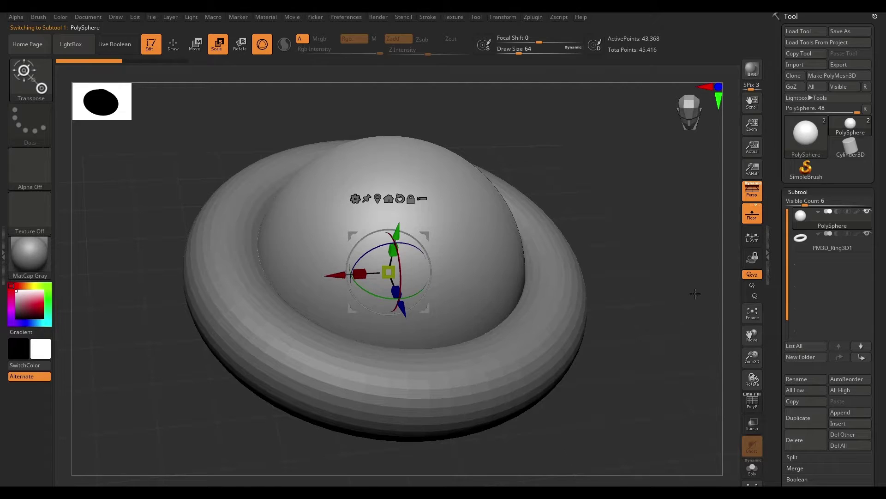
Rename the PolySphere subtool as Sphere
scroll(878, 326, down, 2)
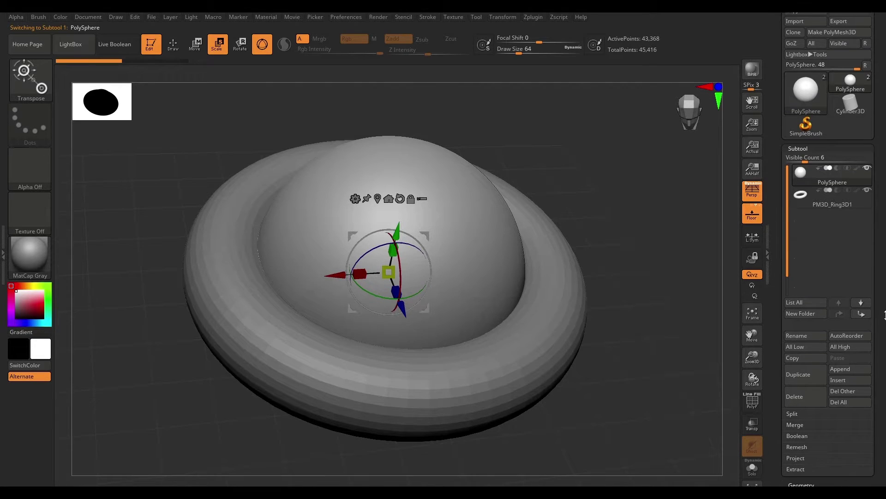
scroll(882, 351, up, 1)
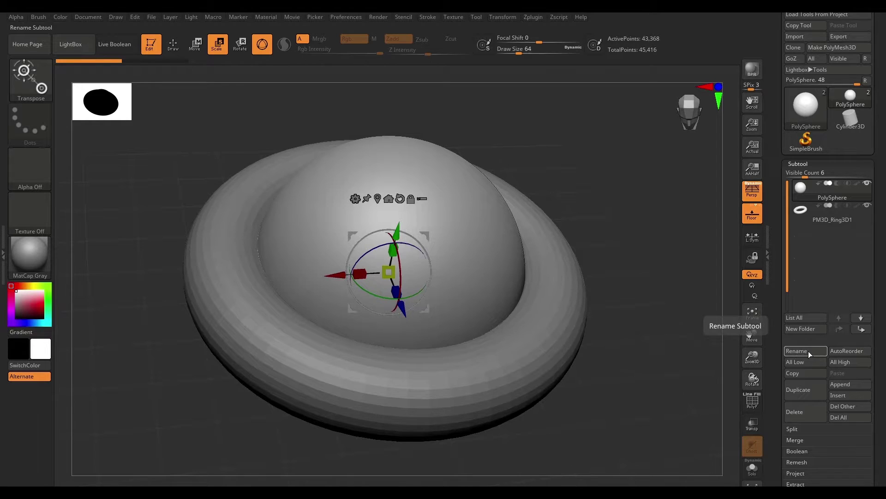
mouse_move(832, 196)
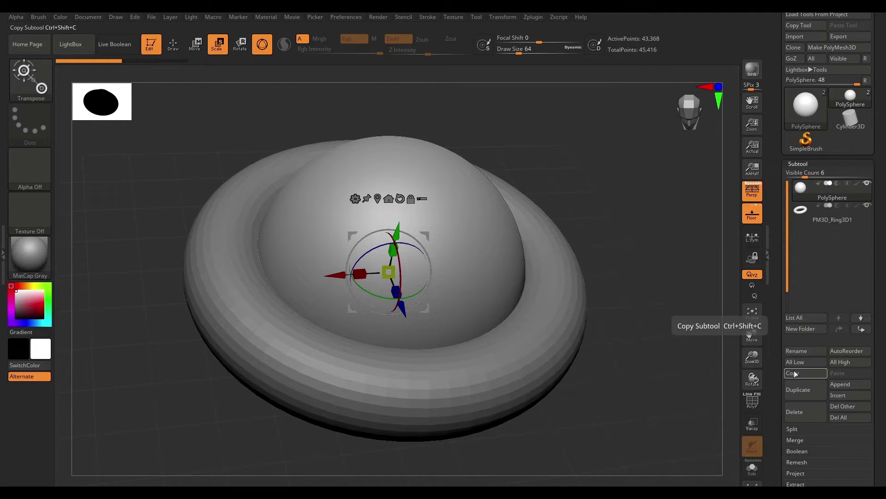
click(798, 350)
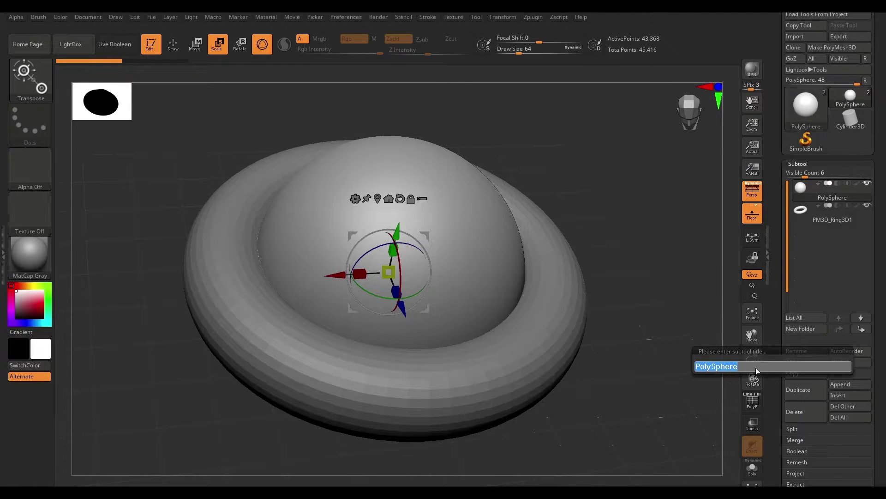
click(711, 368)
key(BackSpace)
key(BackSpace)
key(BackSpace)
key(BackSpace)
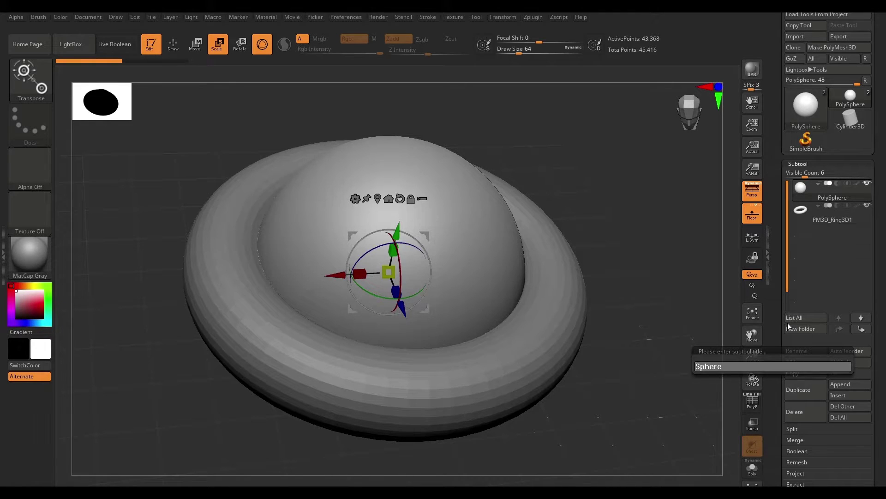
key(Return)
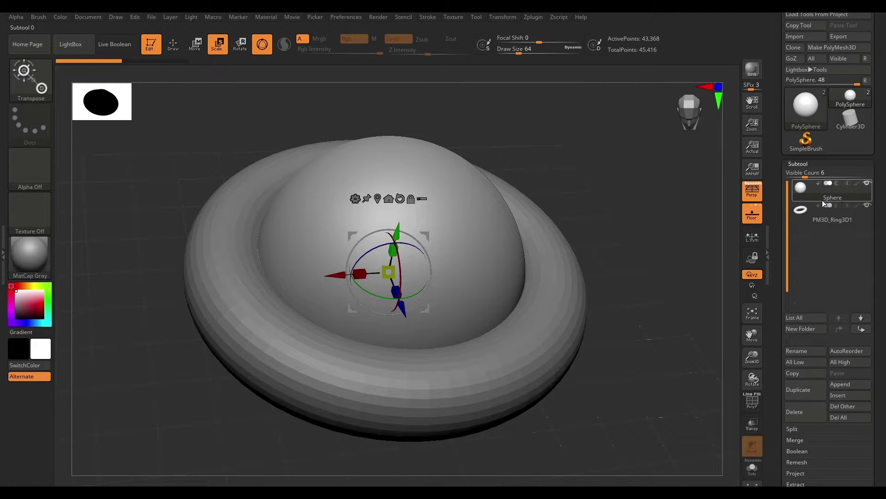
Rename the PM3D_Ring3D1 subtool as Ring3D
click(837, 219)
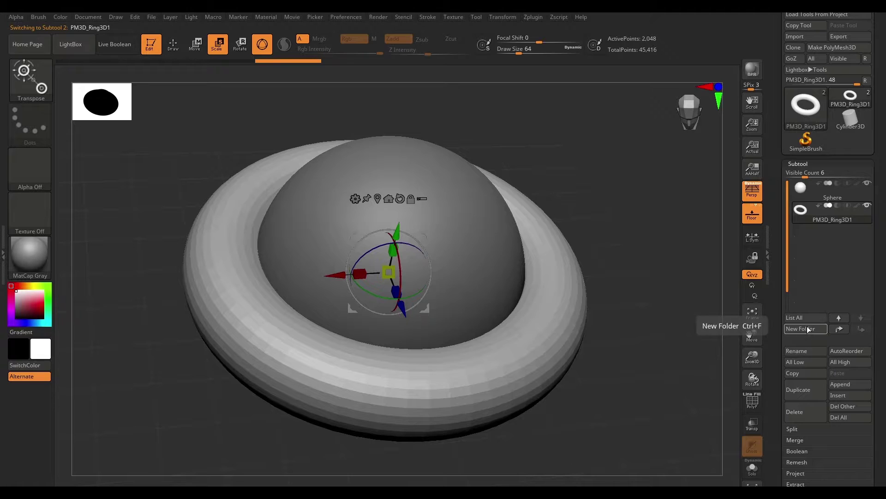
click(807, 352)
key(Home)
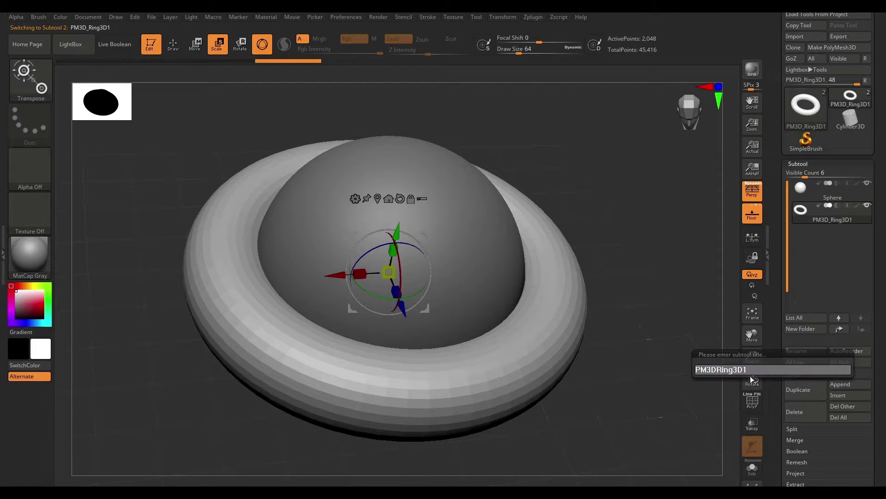
key(Delete)
key(Delete)
key(Delete)
key(Delete)
key(Delete)
key(End)
key(BackSpace)
key(Return)
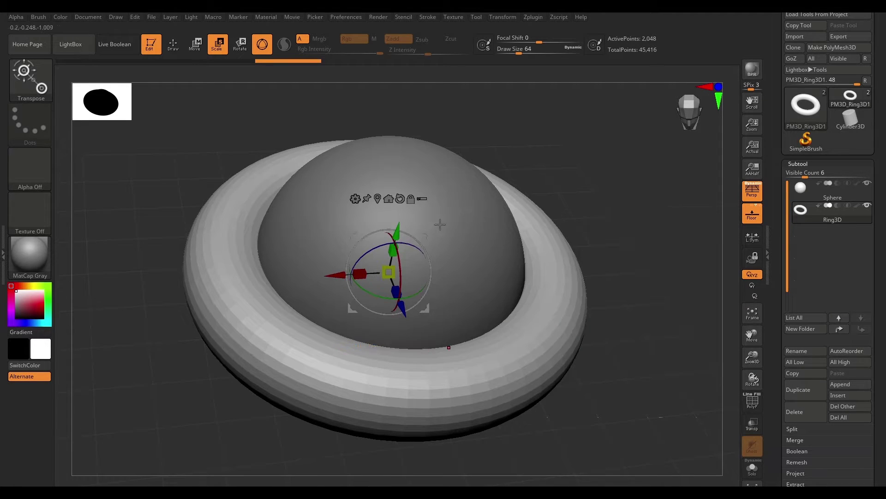
Duplicate the Ring3D subtool and delete the duplicate
click(812, 391)
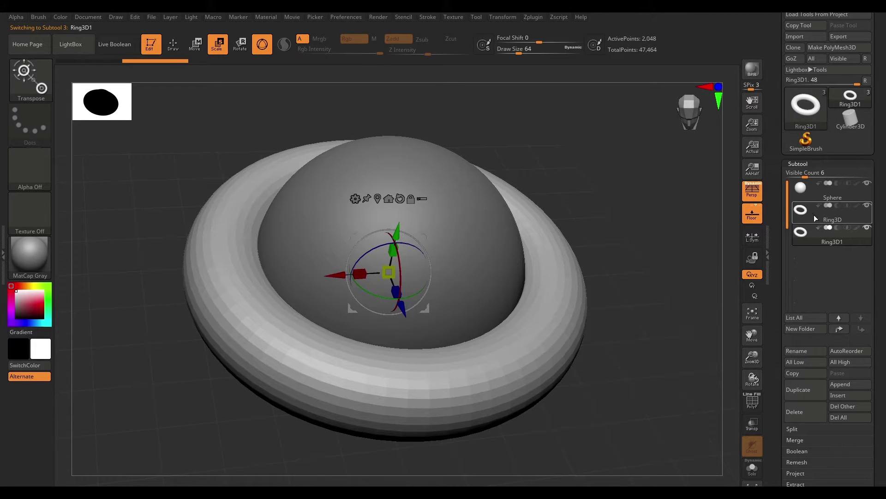
mouse_move(806, 240)
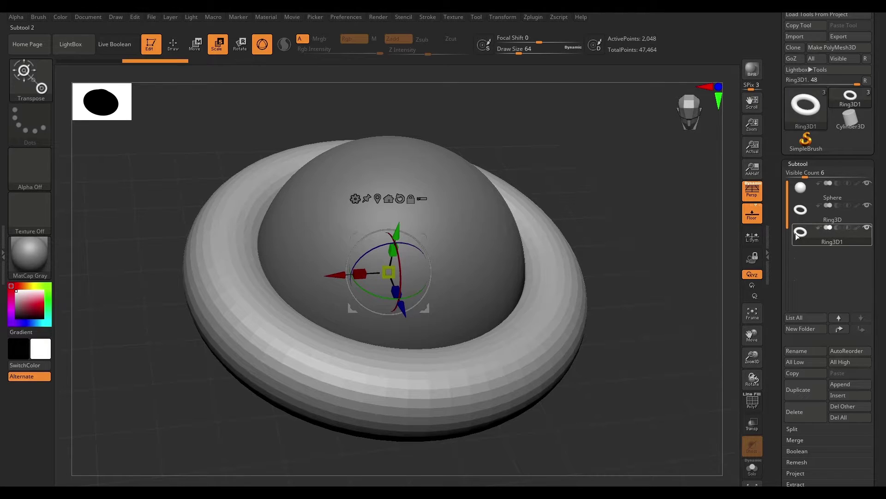
click(814, 408)
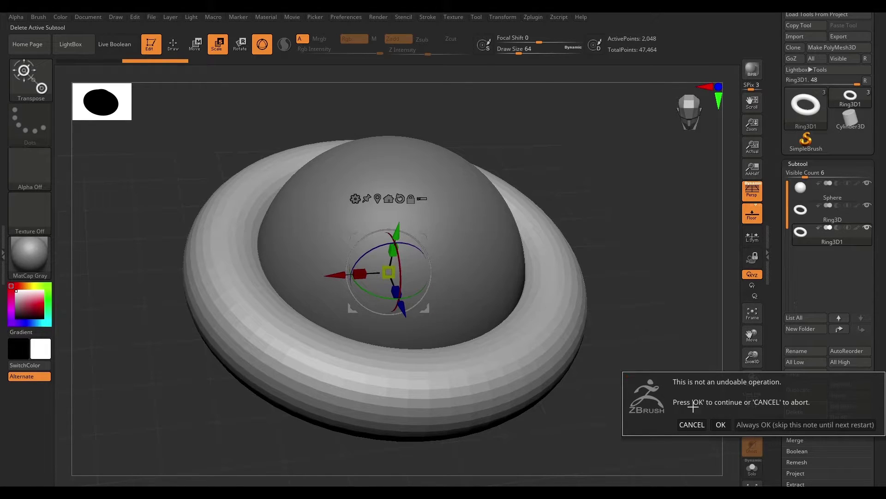
click(721, 425)
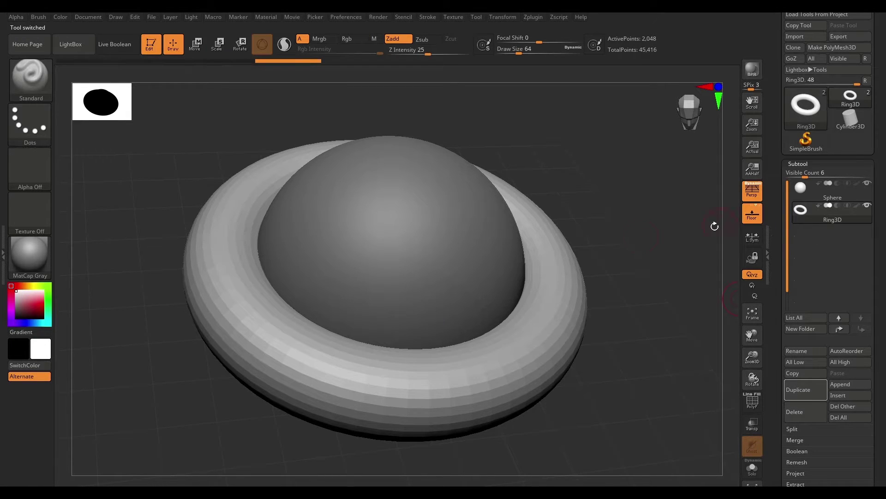
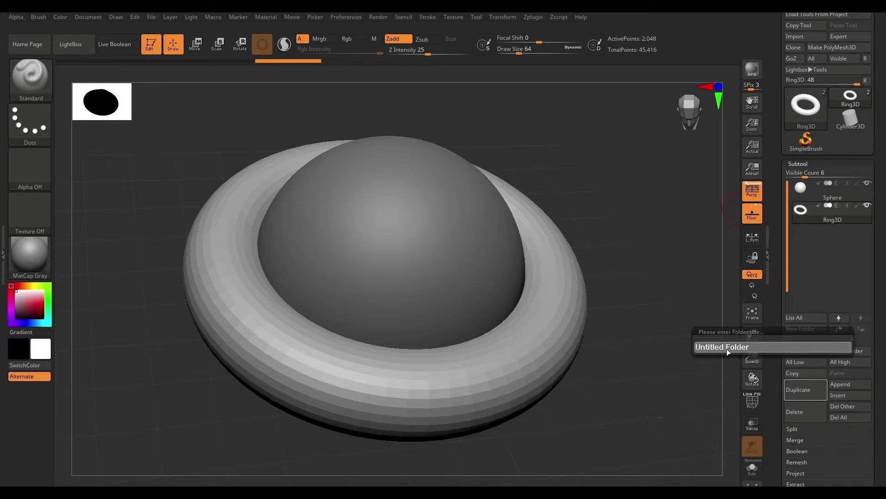
Name the new subtool folder Folder and move the Sphere subtool into it beside Ring3D
key(BackSpace)
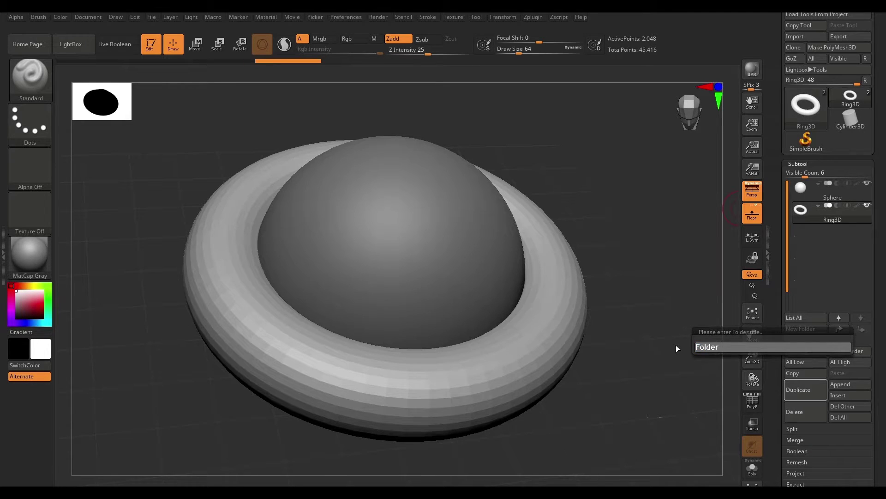
key(Return)
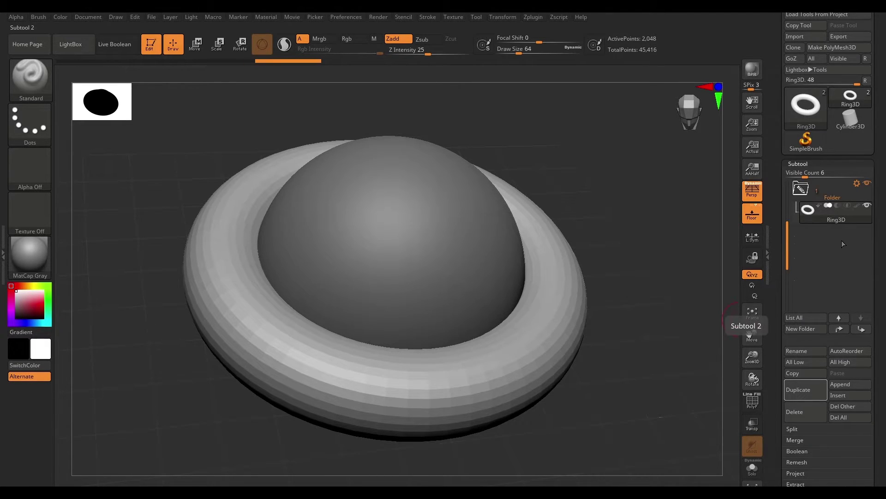
scroll(801, 251, up, 1)
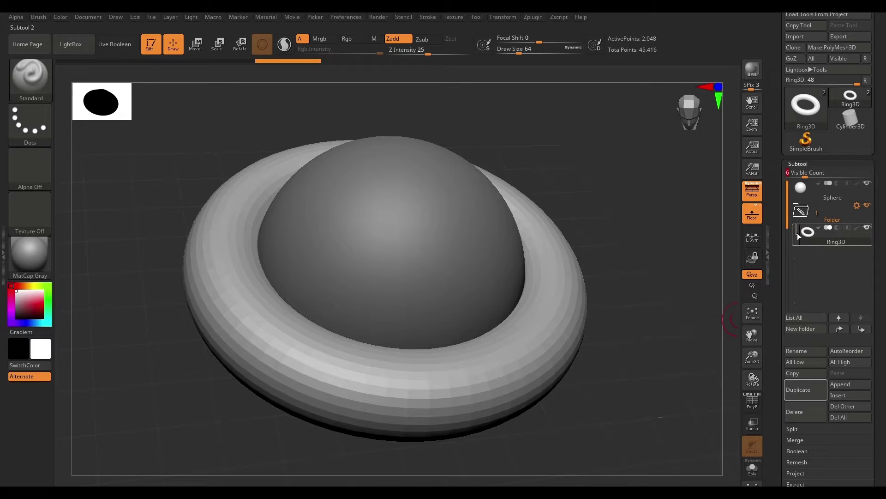
mouse_move(841, 219)
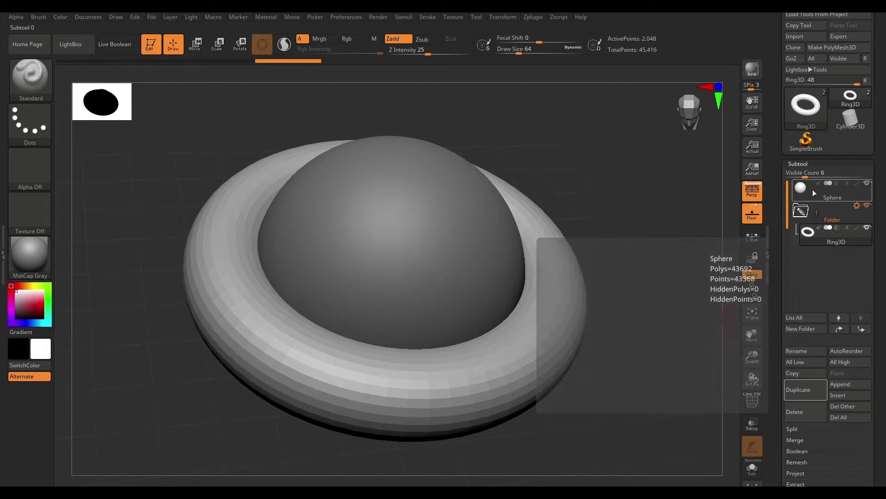
drag(846, 207, 821, 212)
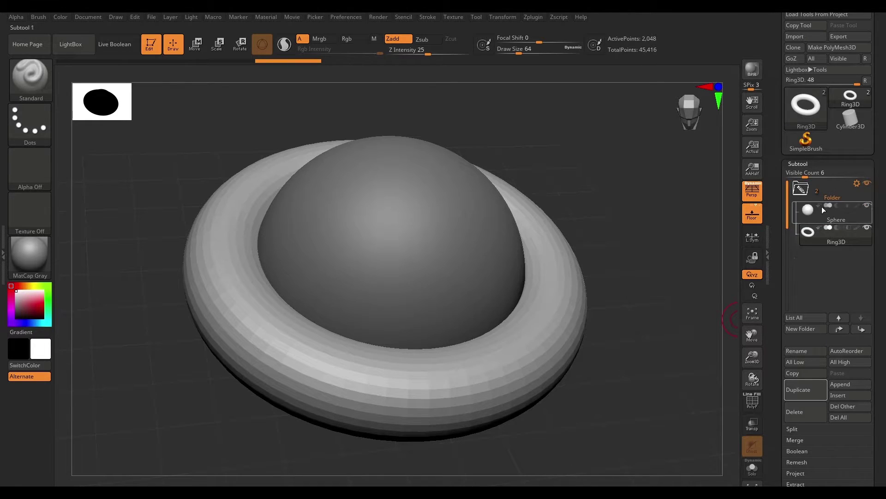
mouse_move(822, 196)
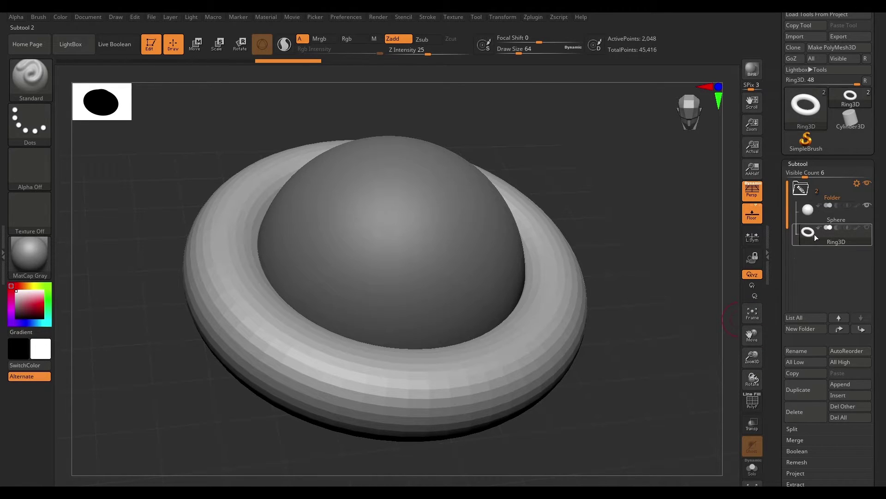
Create a folder named Folder 2 for the Ring3D subtool and move the Sphere subtool into it
click(811, 330)
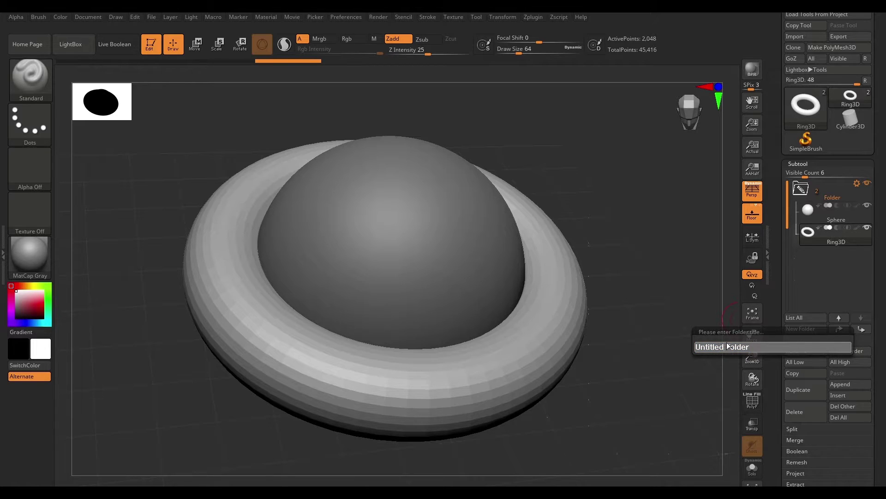
text(Folder 2)
key(Return)
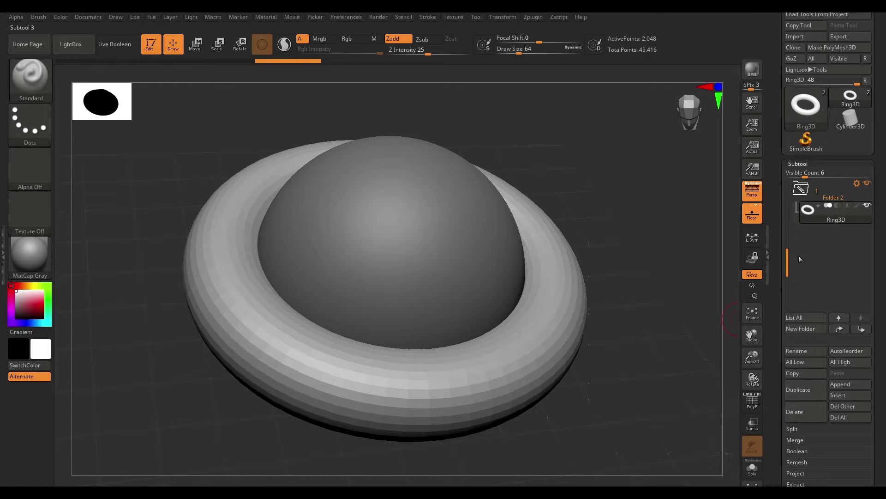
drag(779, 248, 818, 185)
mouse_move(813, 212)
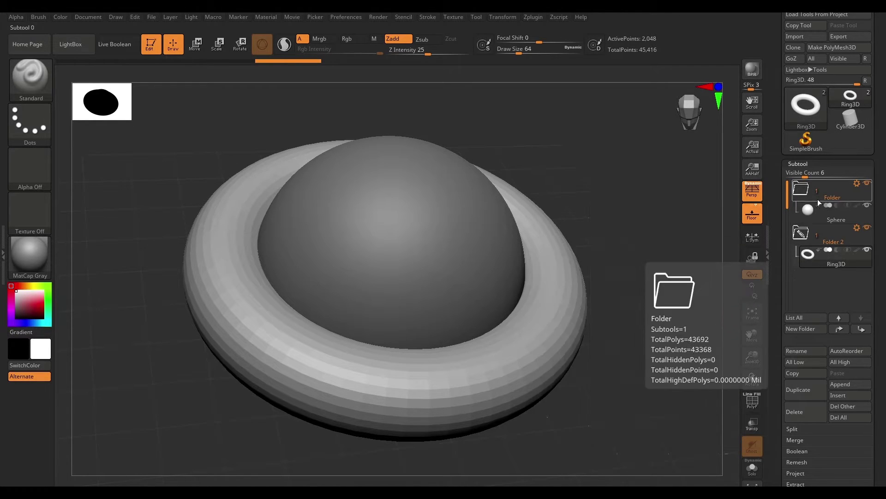
drag(818, 216, 824, 265)
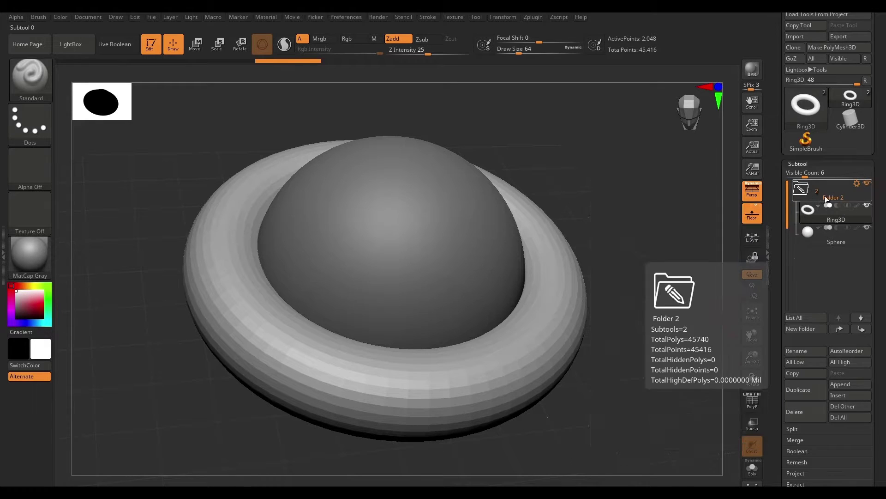
Hide the contents of Folder 2 with the folder's visibility toggle and show them again
click(857, 183)
click(867, 184)
click(868, 185)
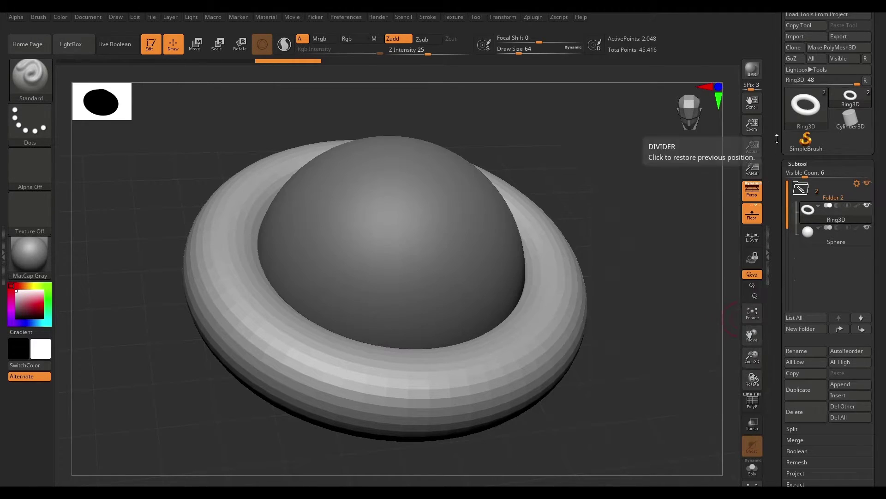
click(867, 185)
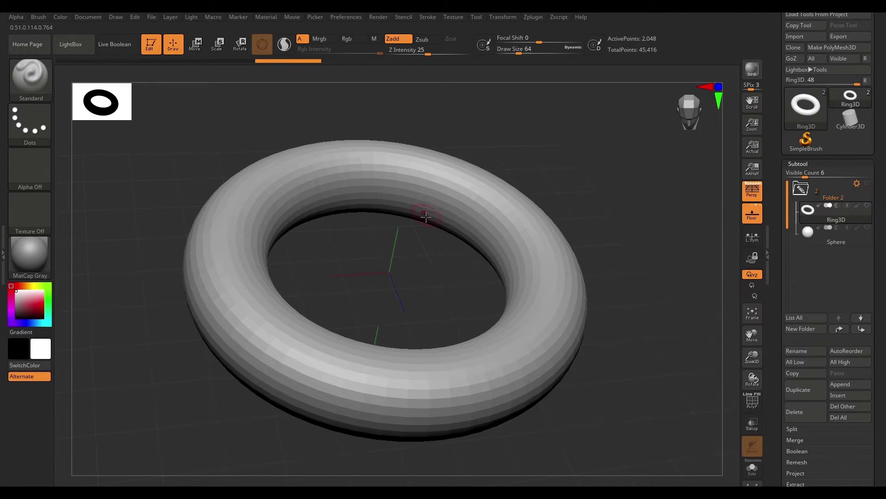
drag(629, 184, 635, 196)
click(868, 183)
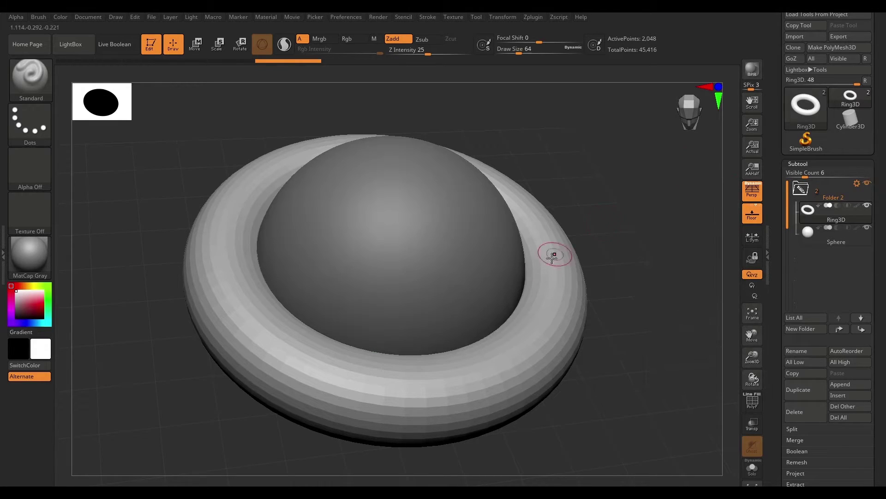
Make the Sphere the active subtool and append a Cone3D mesh as a new subtool
click(852, 244)
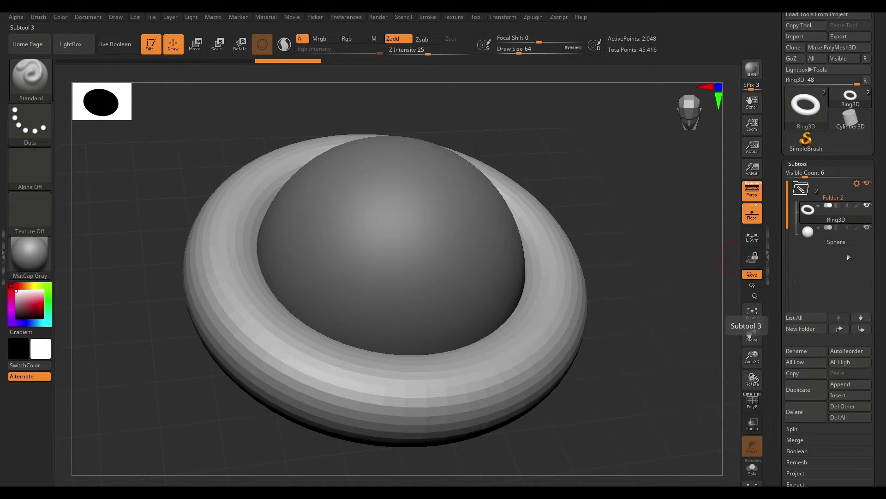
click(850, 384)
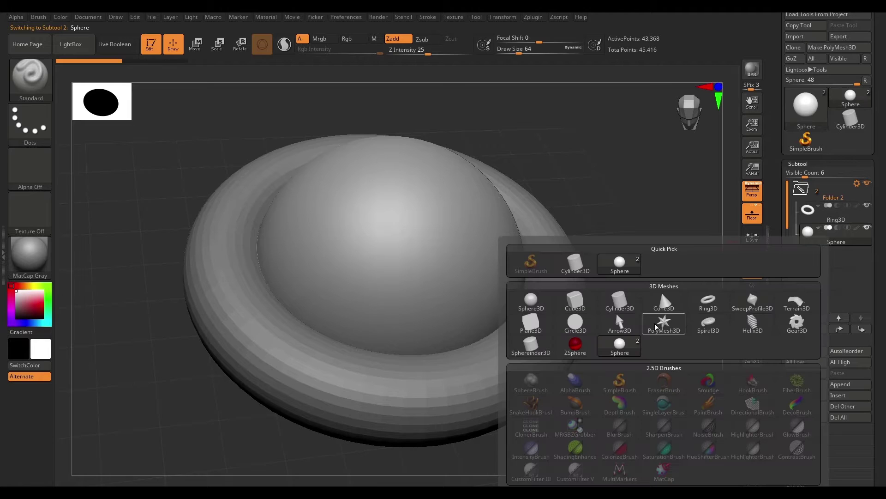
mouse_move(635, 303)
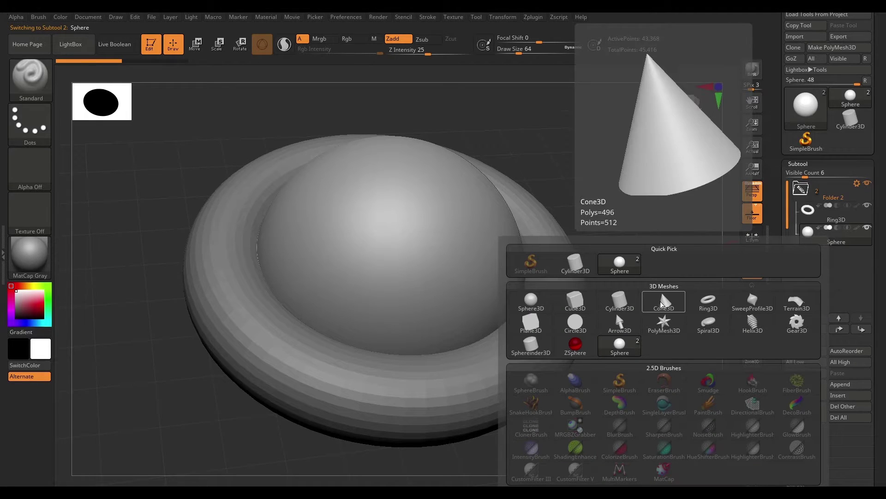
click(661, 301)
drag(683, 317, 655, 306)
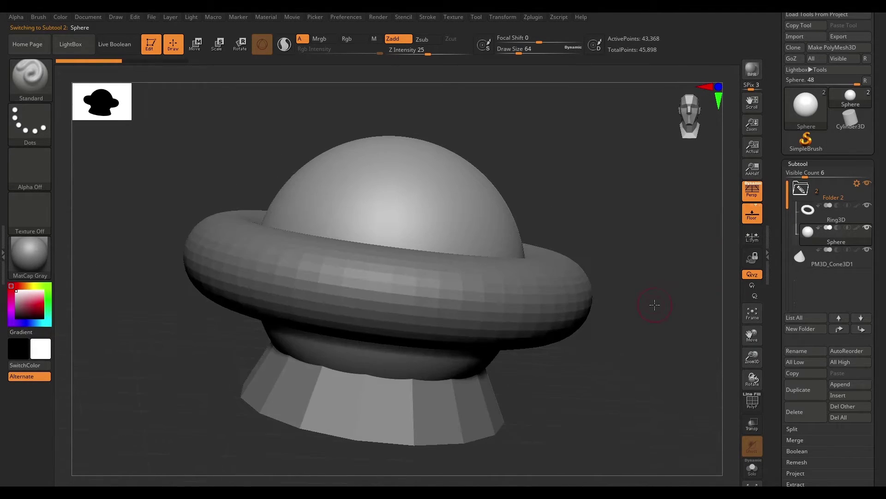
Step the active selection down and up through the subtool list, finishing on PM3D_Cone3D1
click(861, 318)
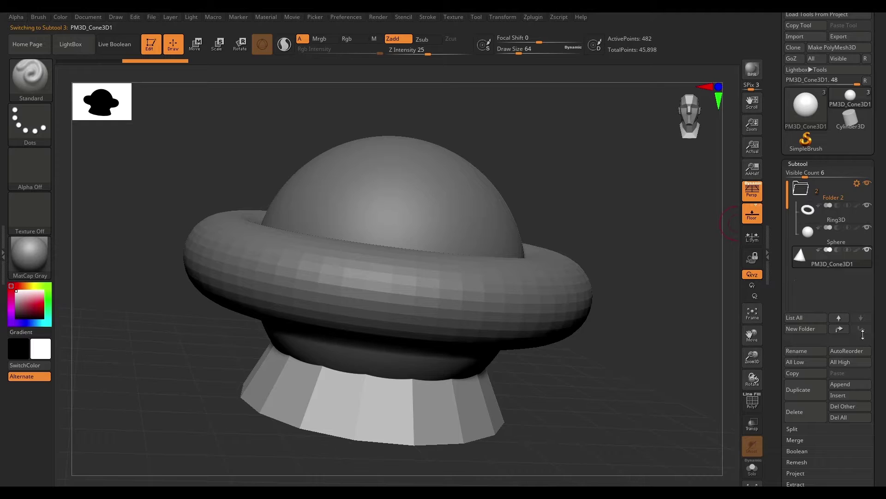
click(839, 318)
click(838, 318)
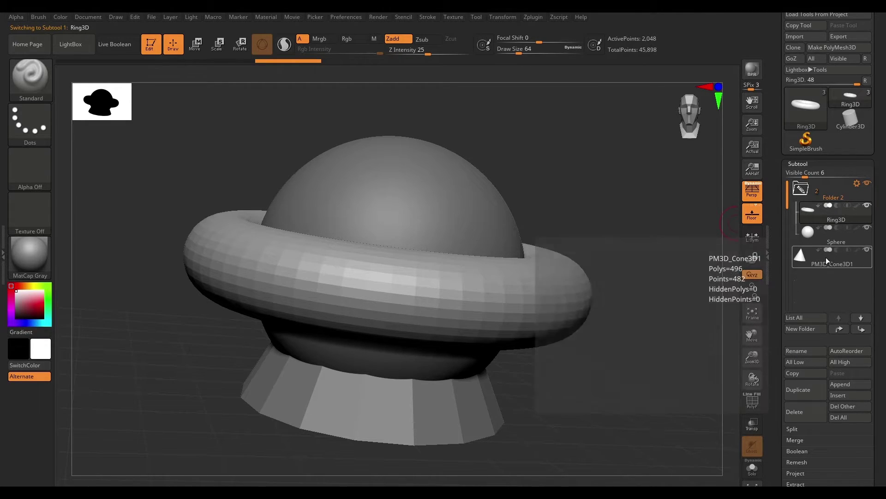
click(826, 256)
click(839, 319)
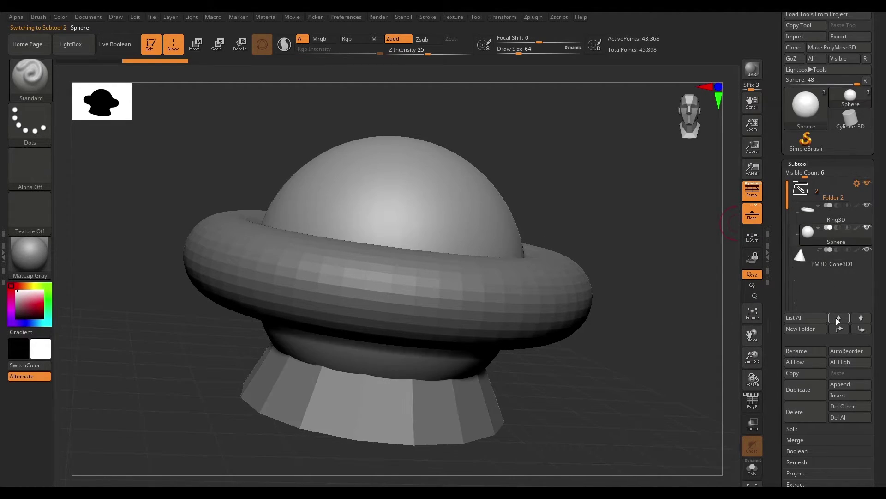
click(862, 318)
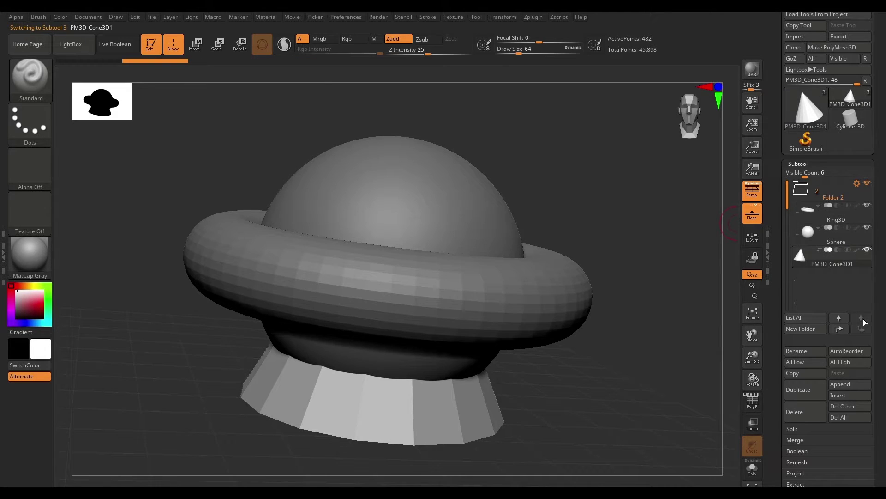
Move the PM3D_Cone3D1 subtool up the list to the first place inside Folder 2
click(840, 330)
click(840, 330)
click(840, 329)
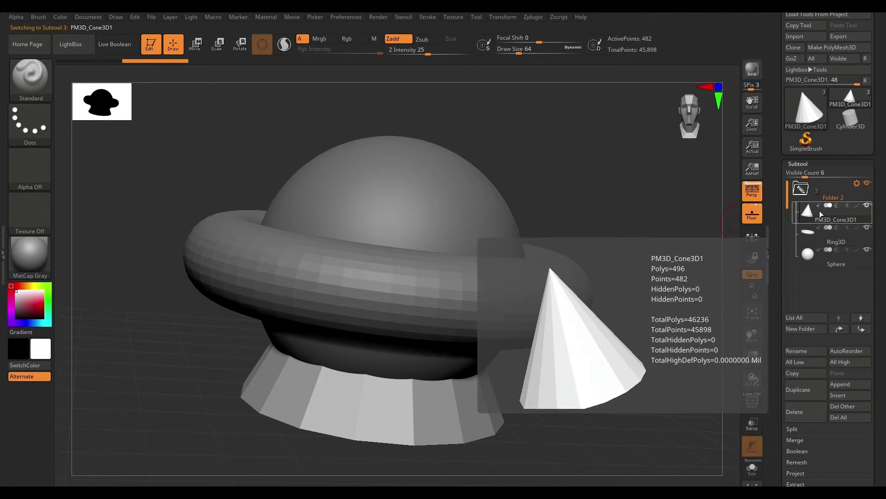
mouse_move(816, 218)
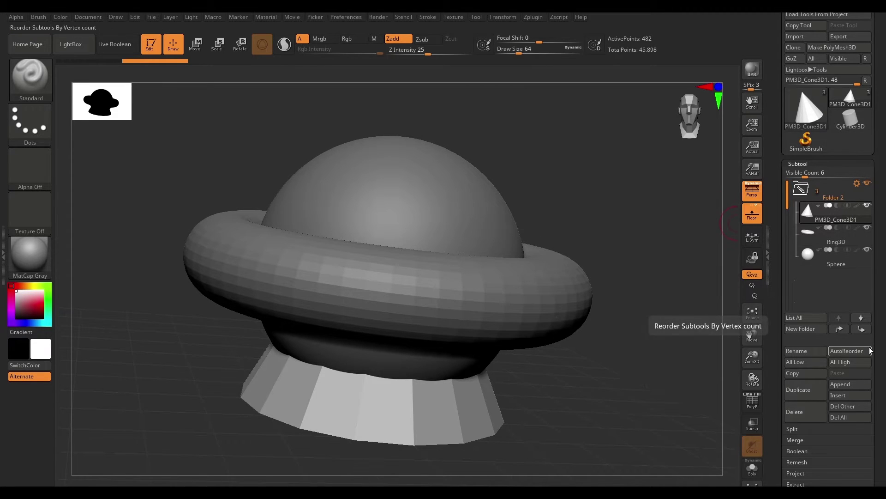
Move the Ring3D subtool below Sphere and back up to the first place in Folder 2
click(828, 234)
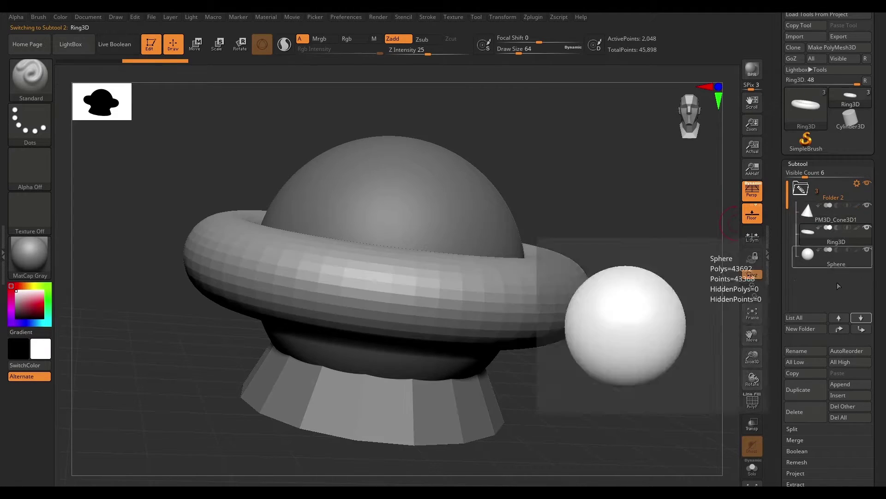
click(861, 317)
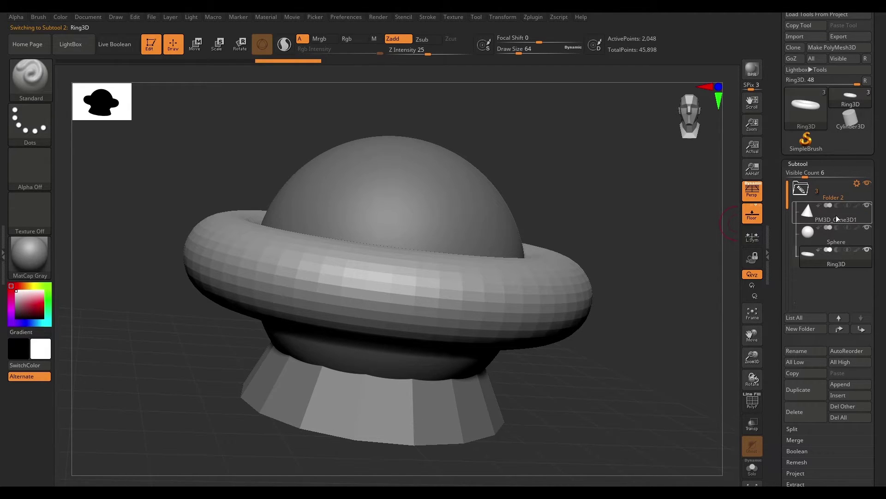
mouse_move(839, 260)
drag(838, 260, 840, 235)
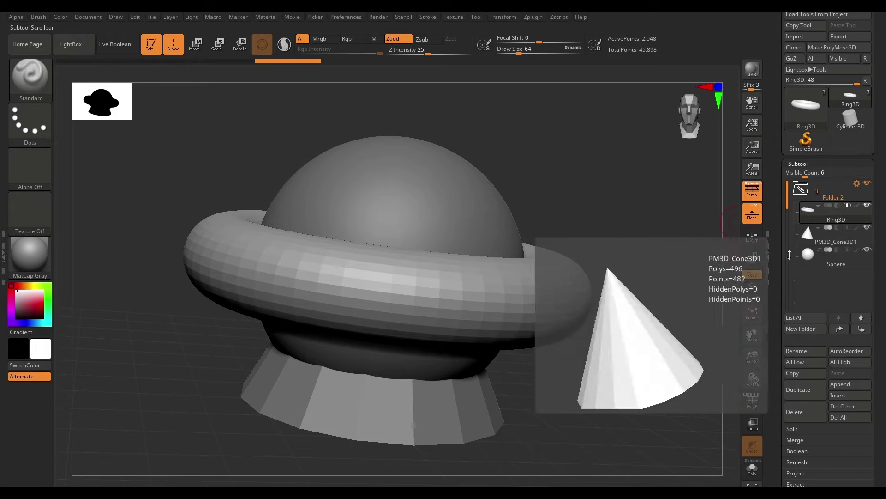
Hide the Ring3D and PM3D_Cone3D1 subtools and place the cone below Sphere in Folder 2
scroll(882, 339, down, 3)
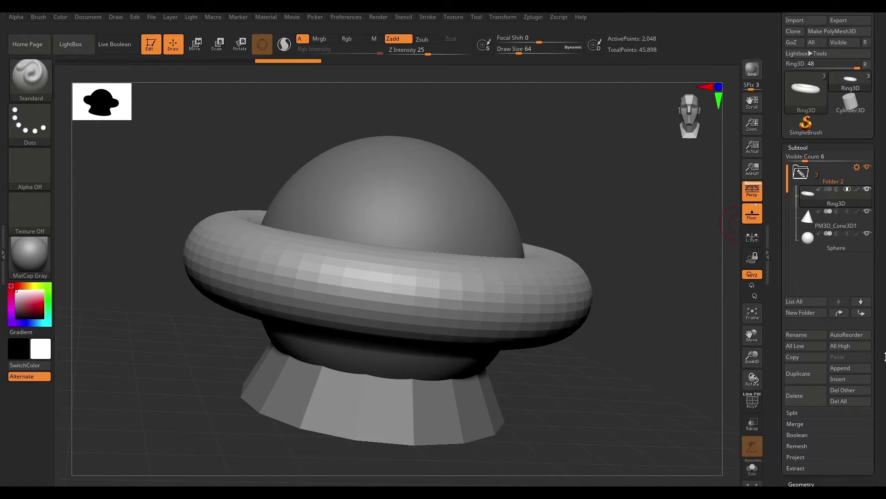
scroll(884, 338, down, 1)
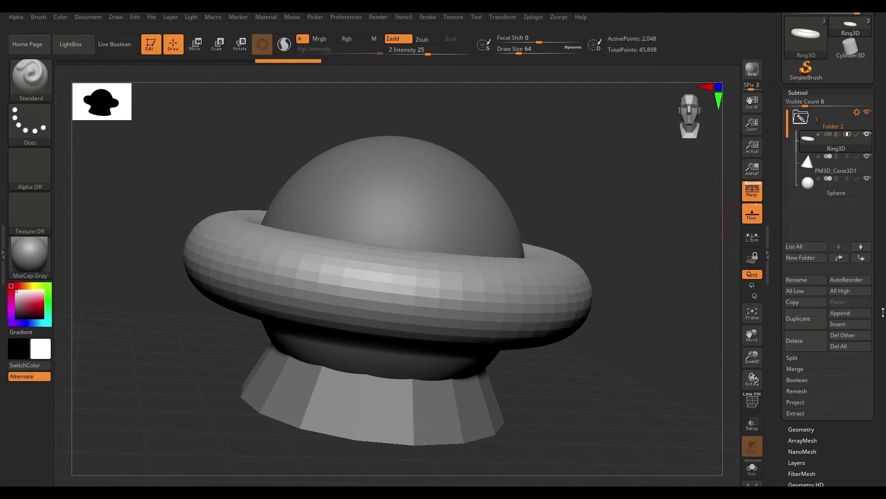
drag(883, 312, 883, 329)
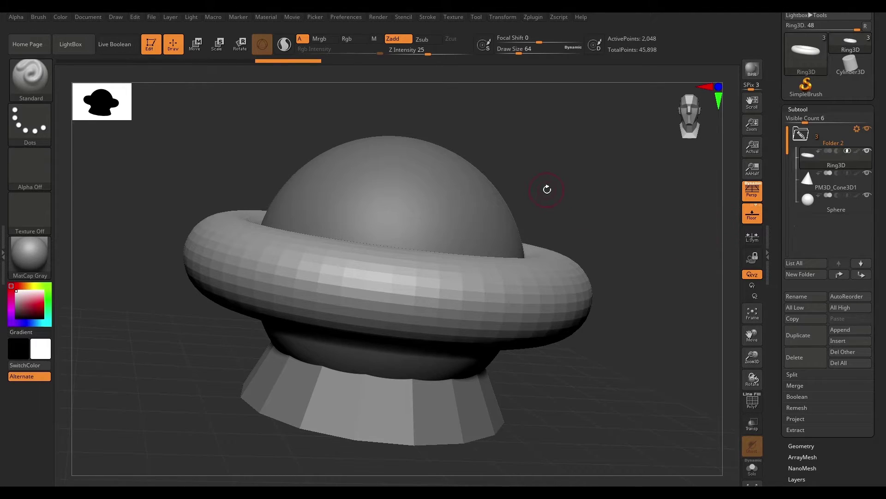
drag(594, 180, 608, 155)
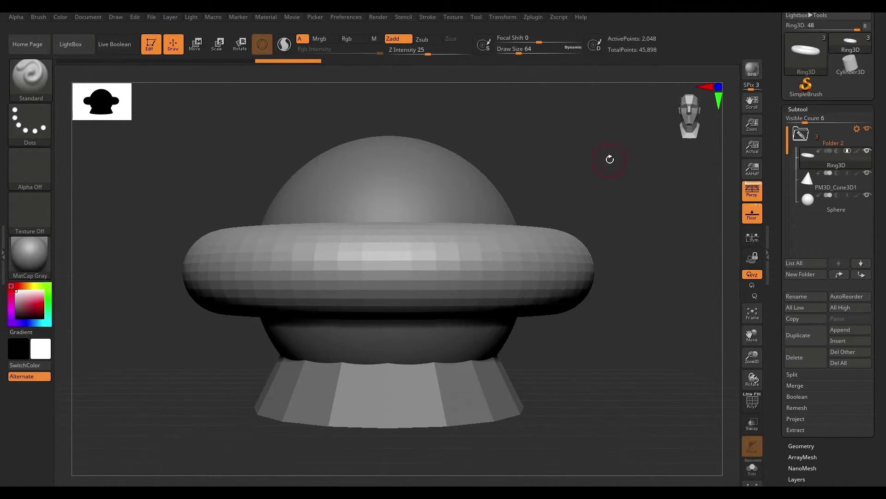
click(867, 173)
drag(827, 180, 819, 207)
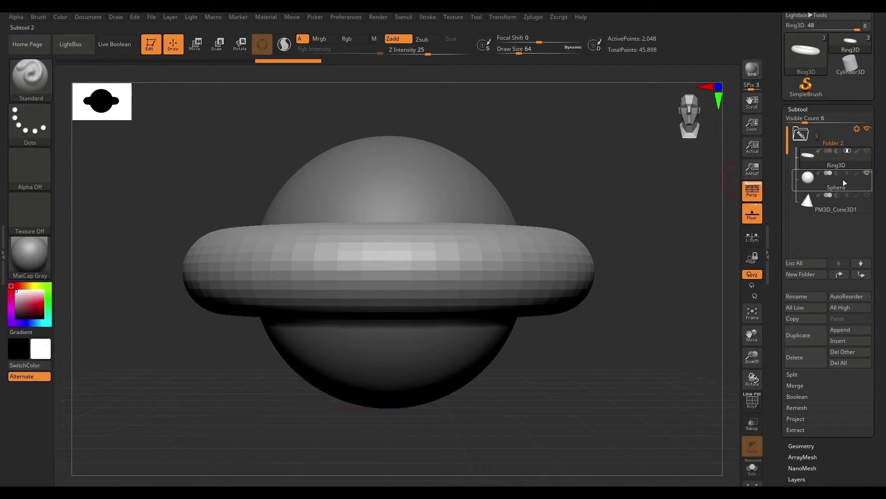
On the Sphere subtool, add a mirrored pair of smaller spheres at its upper sides using the IMM Primitives brush's Insert Sphere mesh
click(843, 182)
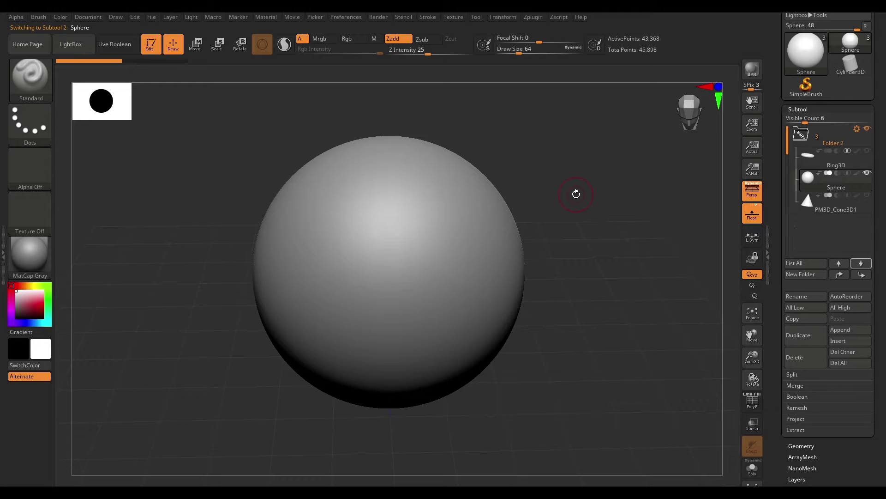
key(b)
key(i)
key(p)
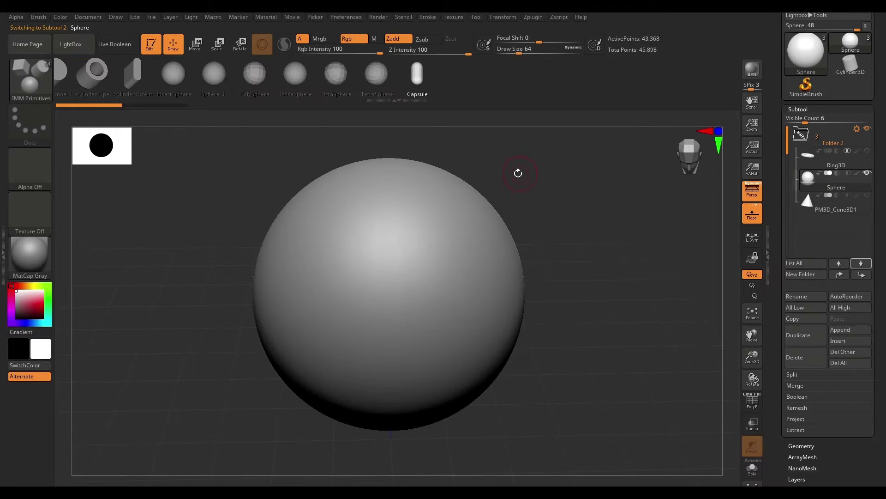
key(Left)
key(Left)
key(Left)
key(Left)
key(Left)
key(Left)
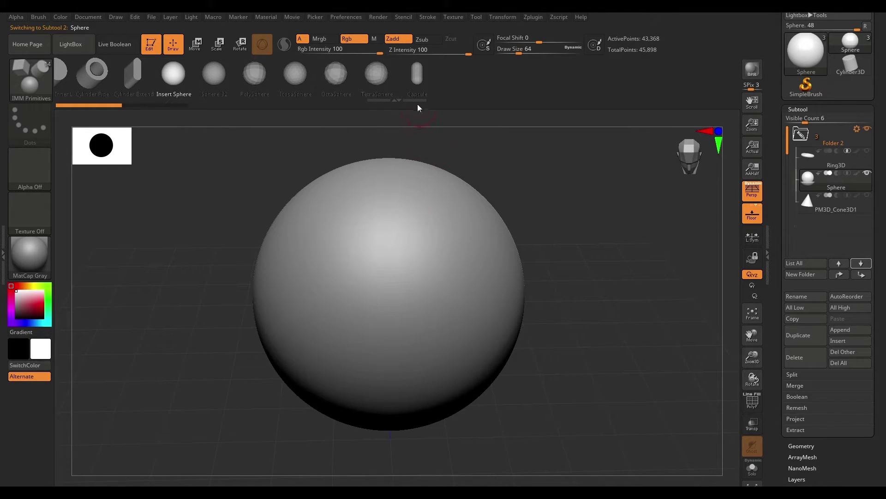
drag(495, 229, 602, 289)
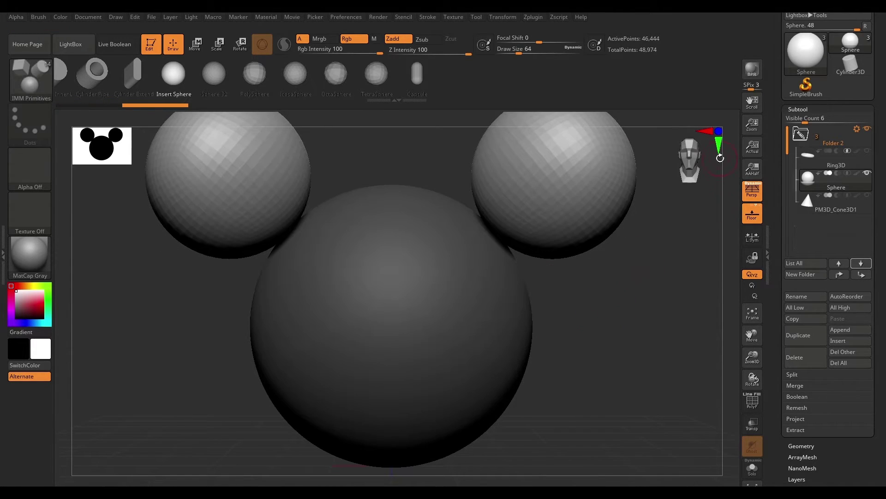
Split the combined mesh with Split To Similar Parts, separating the large sphere from the two smaller ones, and accept the non-undoable operation
key(Right)
drag(704, 277, 657, 298)
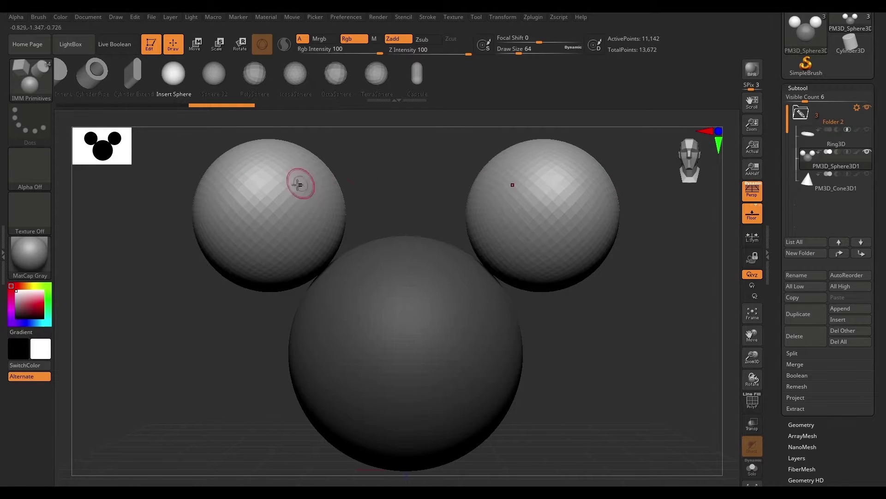
drag(684, 275, 716, 333)
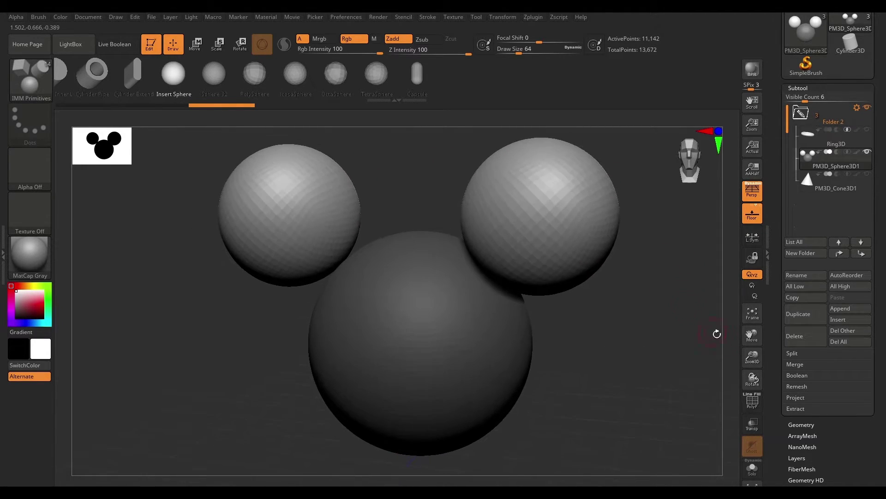
click(792, 353)
scroll(831, 277, down, 3)
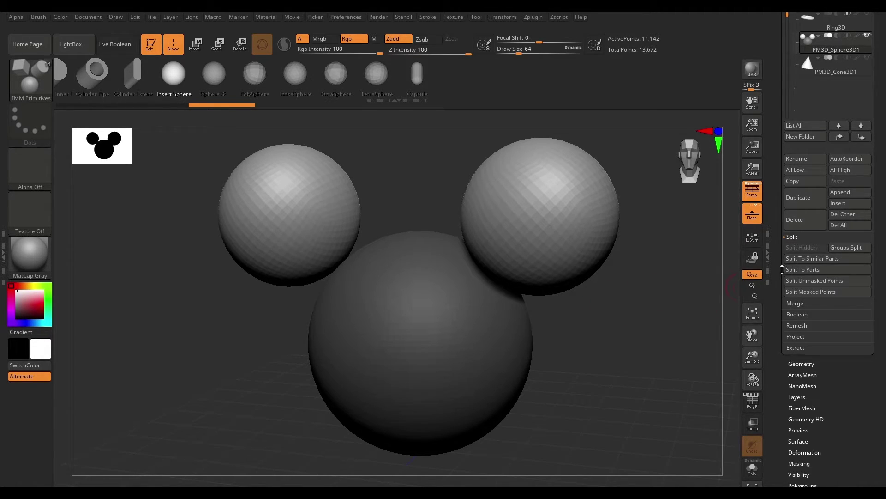
drag(649, 277, 649, 301)
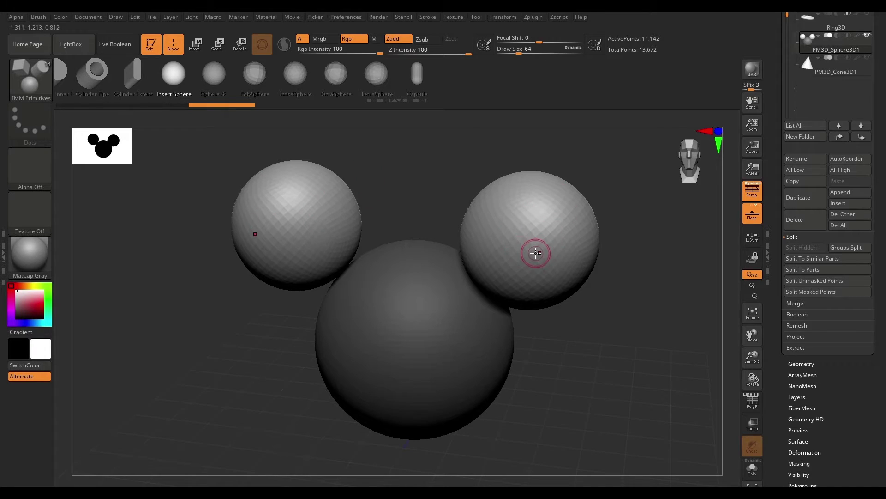
drag(882, 65, 885, 141)
scroll(827, 148, down, 2)
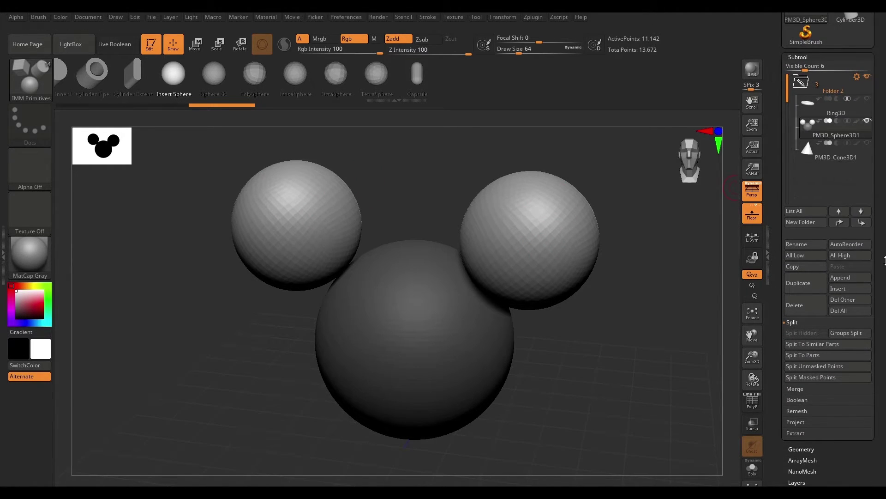
scroll(825, 300, down, 1)
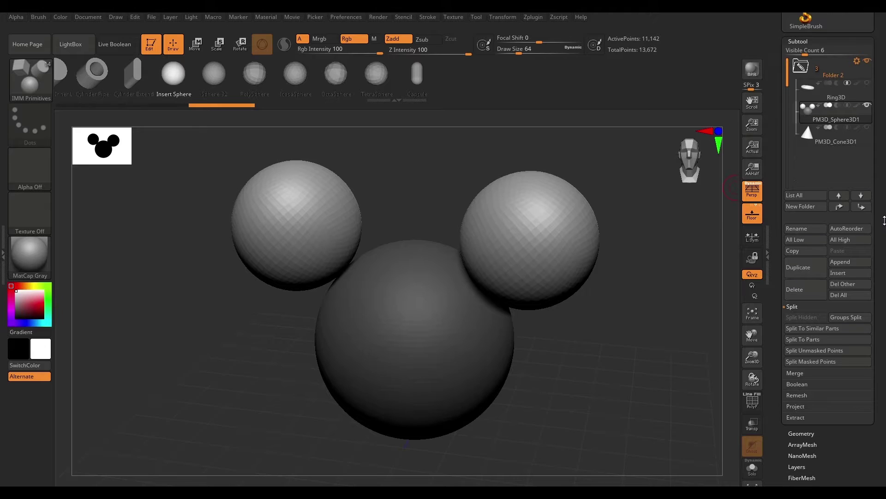
click(824, 328)
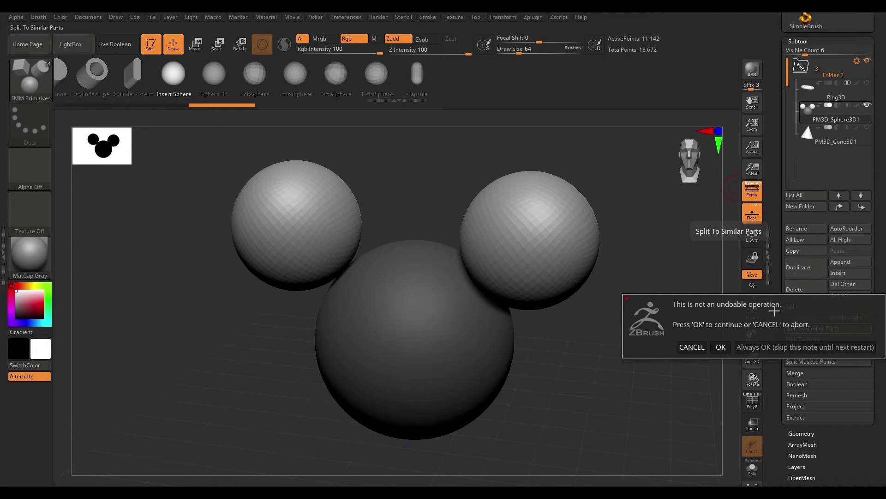
click(723, 349)
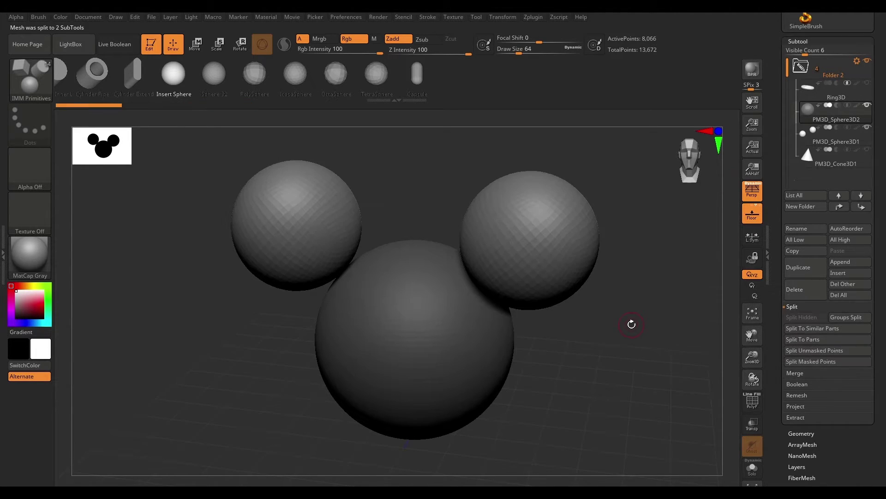
Select the PM3D_Sphere3D1 subtool holding the two small spheres and hide the large-sphere subtool PM3D_Sphere3D2
scroll(826, 176, up, 3)
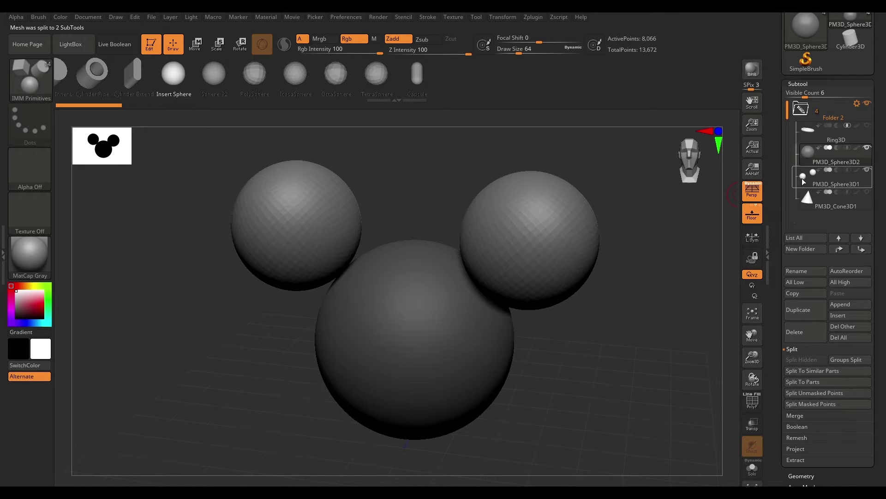
click(816, 181)
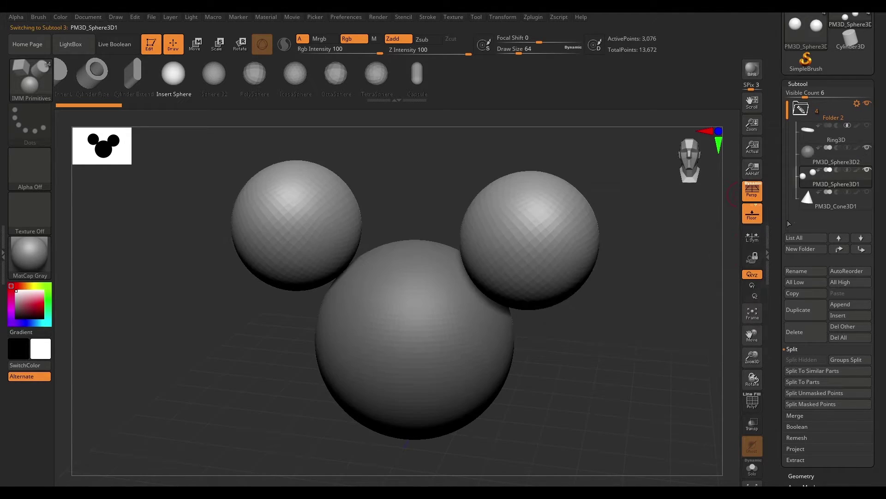
click(867, 147)
drag(656, 233, 629, 267)
scroll(812, 372, down, 1)
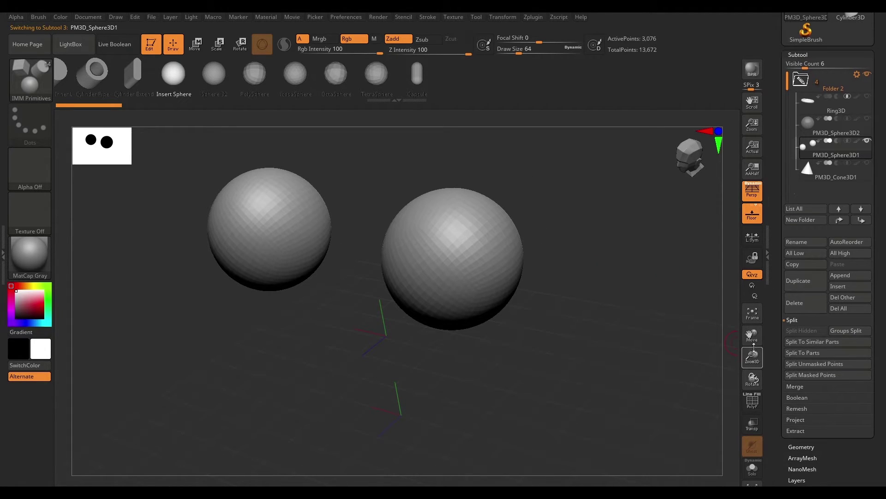
Separate the two small spheres into individual subtools using Split To Parts, accepting the non-undoable operation
click(821, 354)
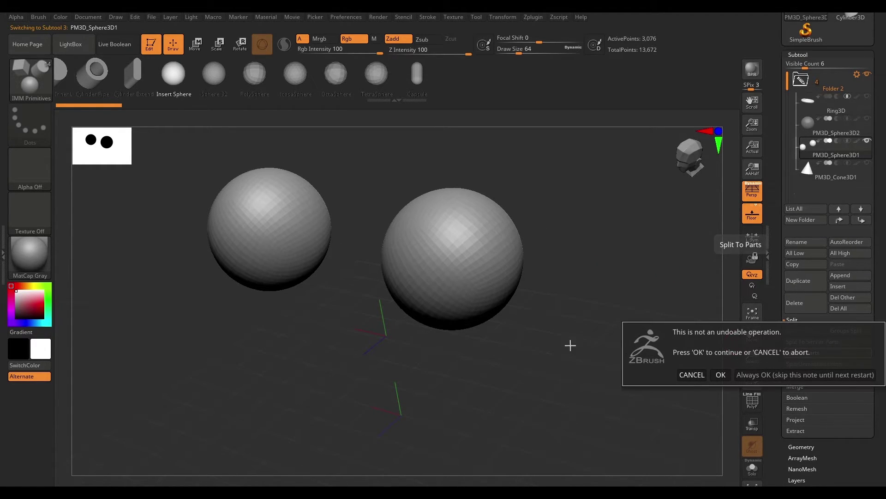
click(722, 375)
drag(538, 229, 549, 345)
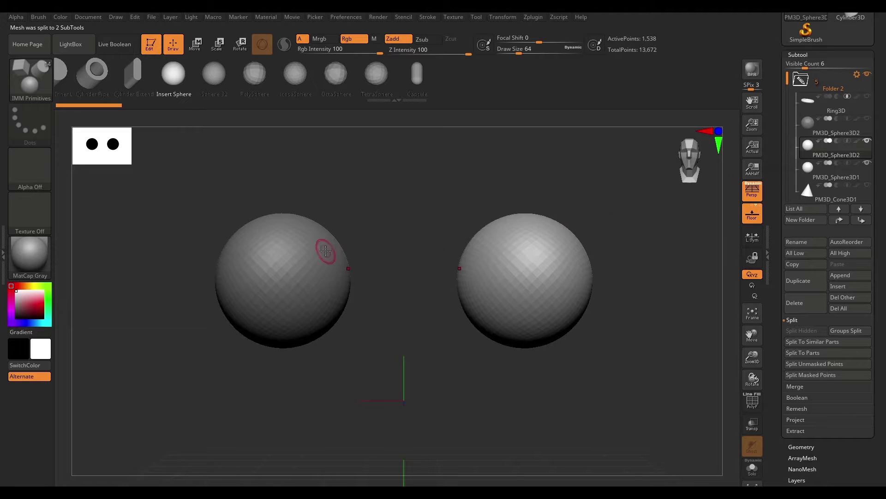
Switch the active subtool to the left small sphere by picking it directly on the canvas
drag(693, 203, 721, 191)
alt+drag(443, 243, 551, 198)
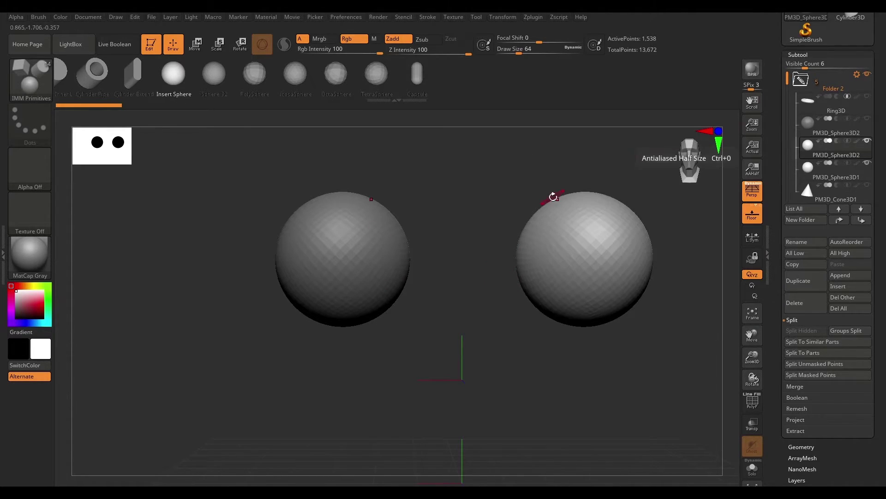
drag(464, 229, 461, 238)
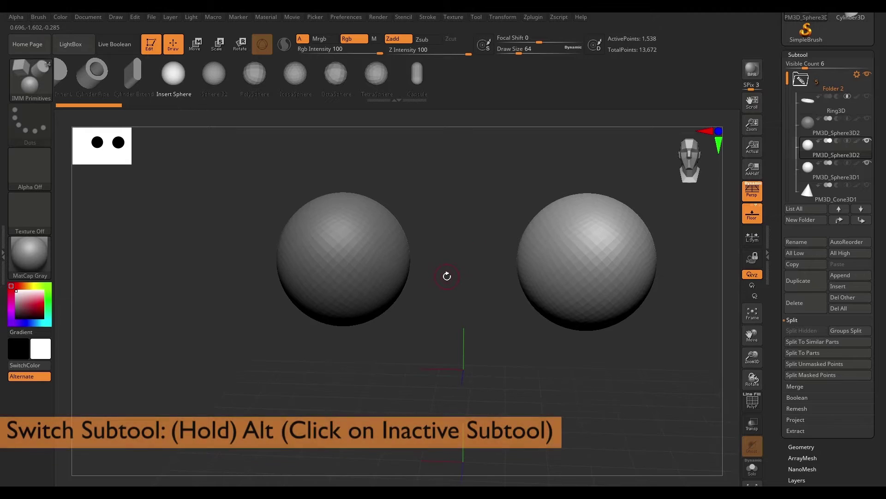
alt+click(339, 266)
drag(466, 194, 425, 257)
drag(353, 226, 354, 259)
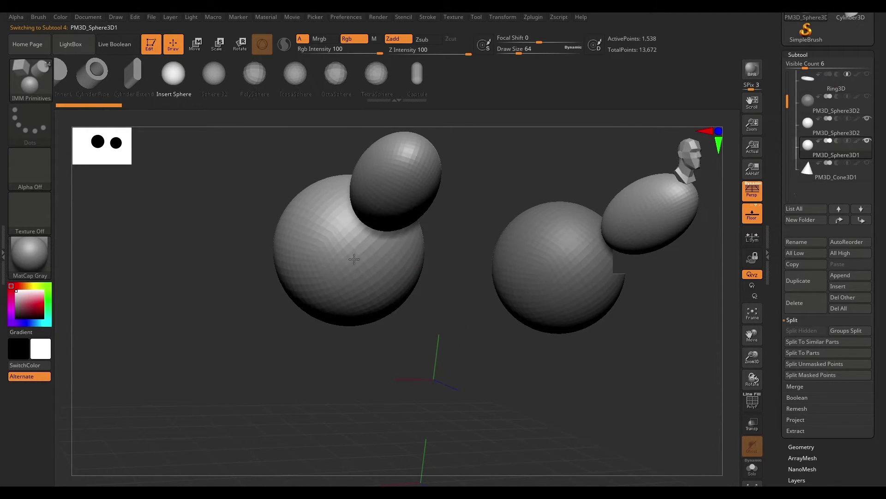
key(ctrl+z)
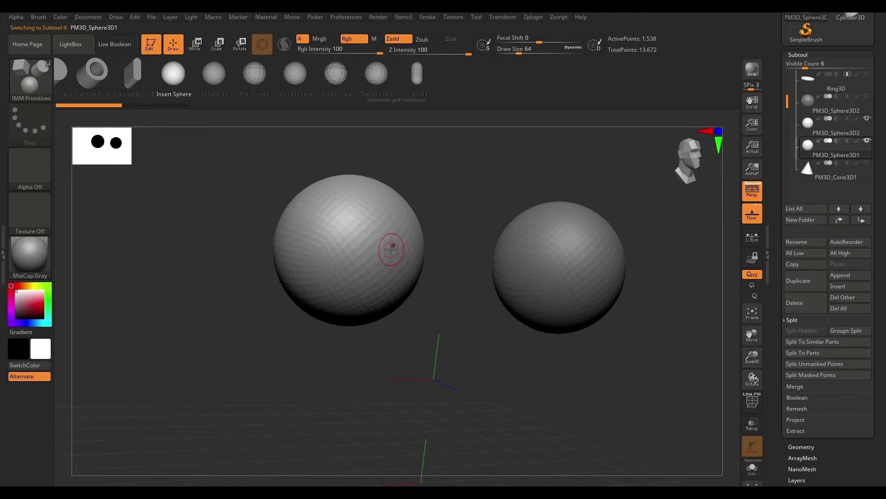
Sculpt a short diagonal stroke on the left small sphere with the ClayBuildup brush
key(b)
key(c)
key(b)
drag(321, 257, 397, 200)
drag(632, 203, 428, 278)
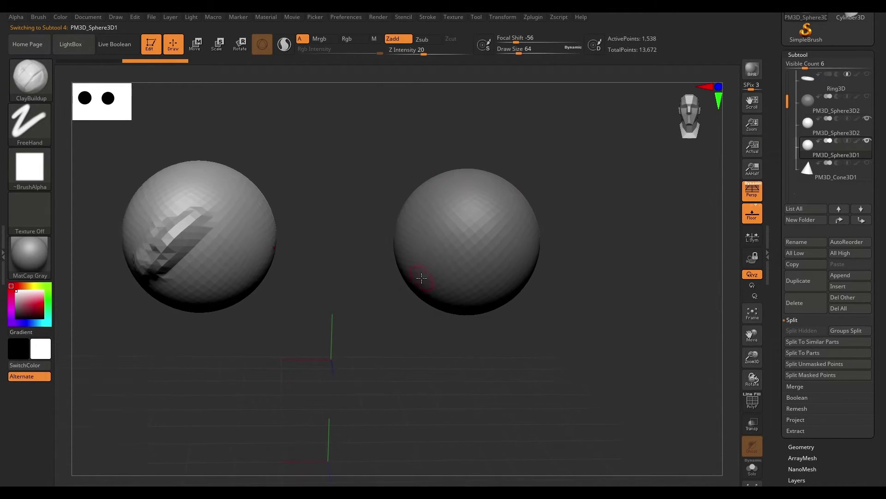
Make the right small sphere the active subtool and sculpt a diagonal ClayBuildup stroke on it
drag(568, 209, 556, 222)
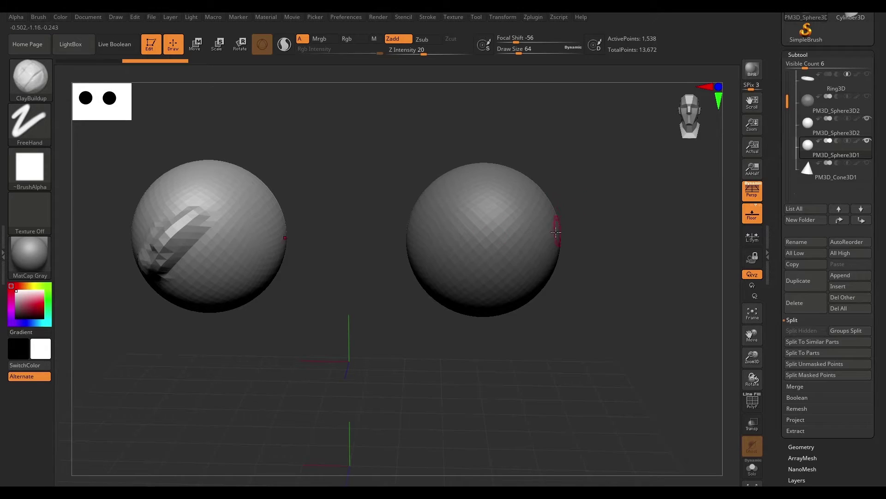
alt+click(510, 238)
mouse_move(509, 238)
mouse_down()
mouse_move(500, 218)
mouse_move(513, 209)
mouse_move(535, 214)
mouse_move(508, 214)
mouse_up()
drag(600, 156, 611, 250)
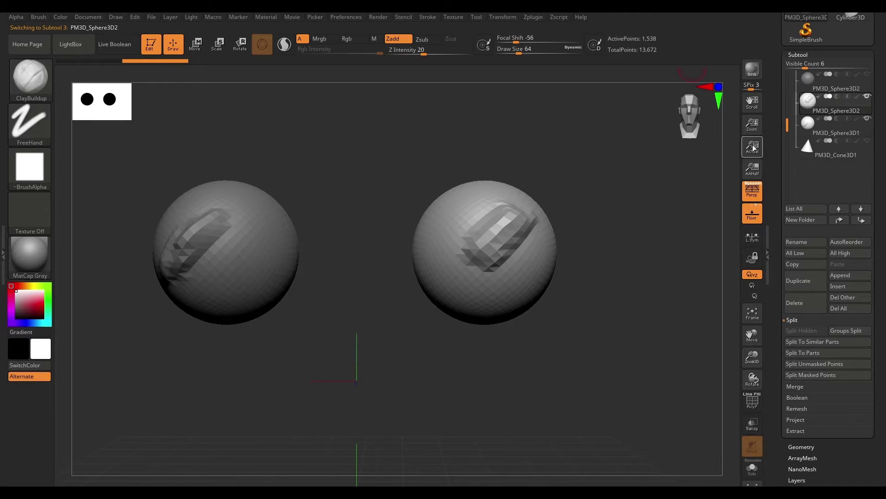
Look through the subtools in Folder 2 and in the pop-up list of all subtools
scroll(795, 141, down, 1)
scroll(795, 141, up, 3)
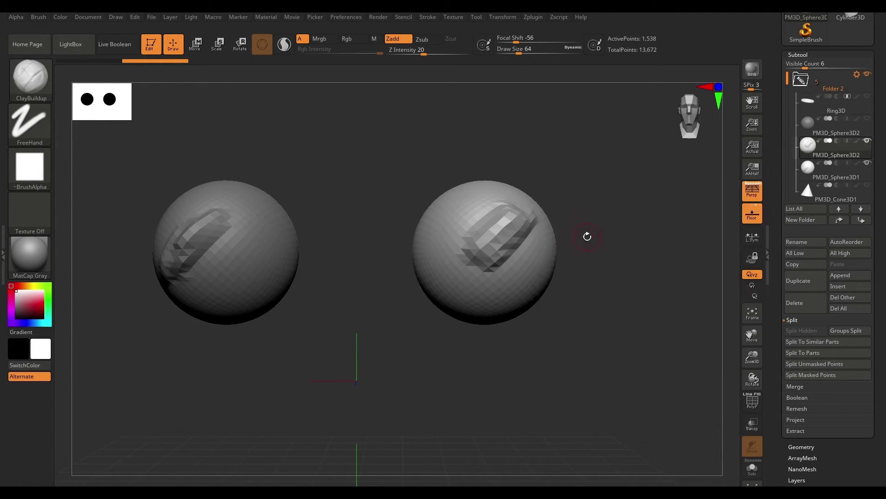
drag(616, 239, 617, 245)
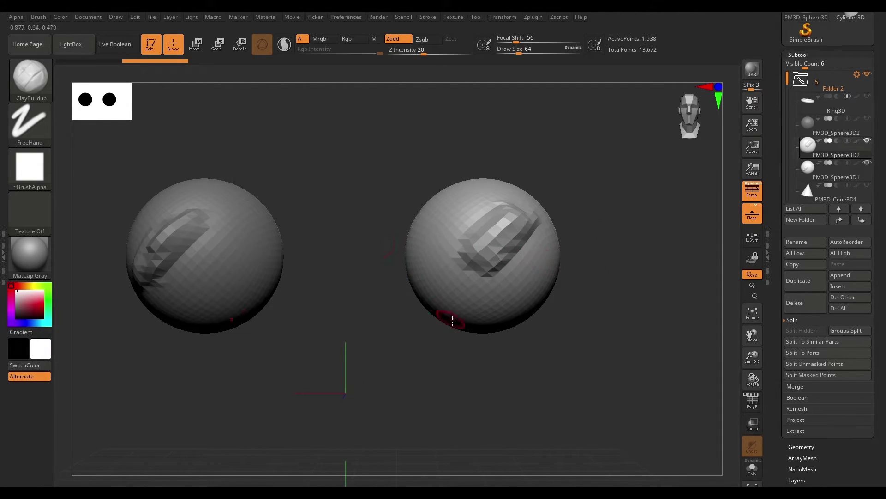
key(n)
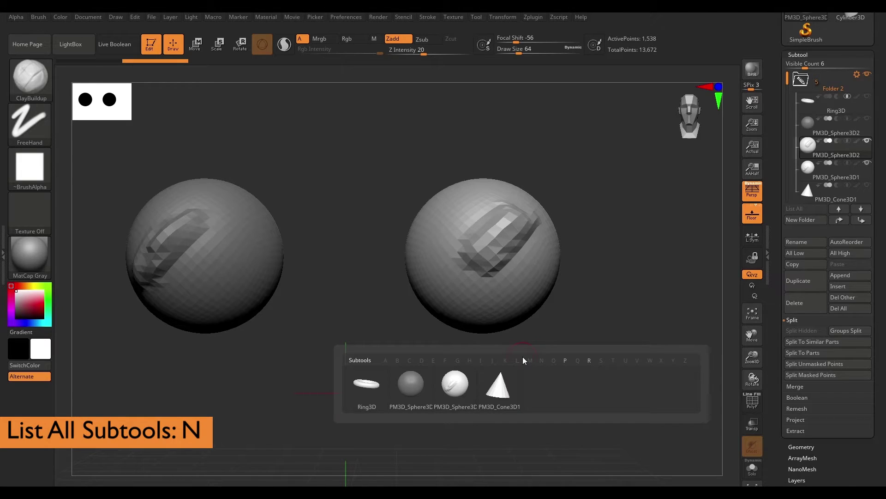
mouse_move(368, 383)
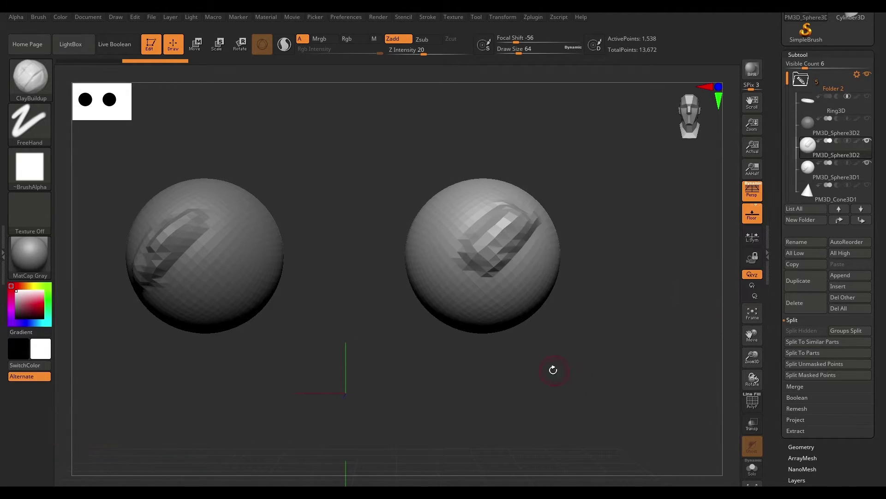
key(n)
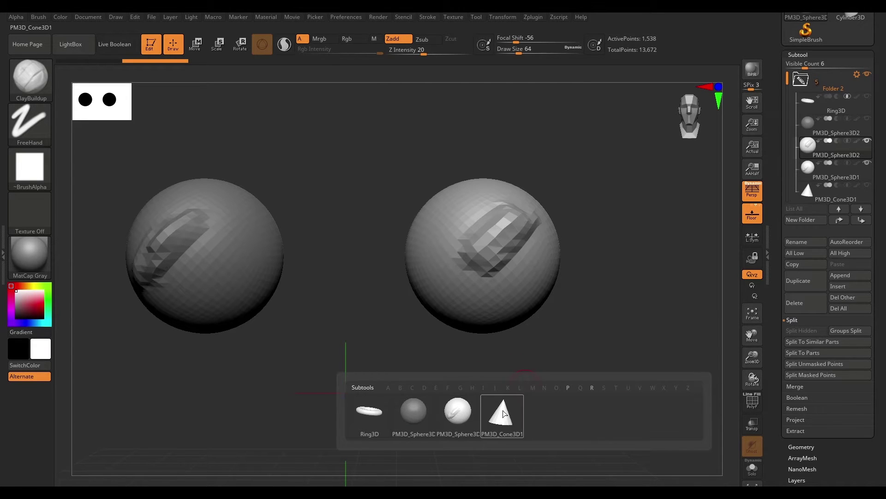
drag(628, 265, 535, 362)
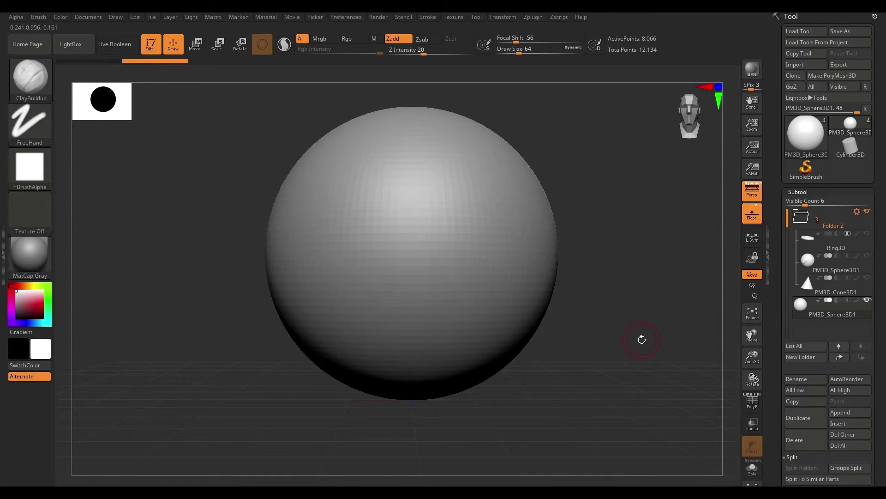
Mask the right half of the large sphere with a rectangular mask
scroll(885, 346, down, 5)
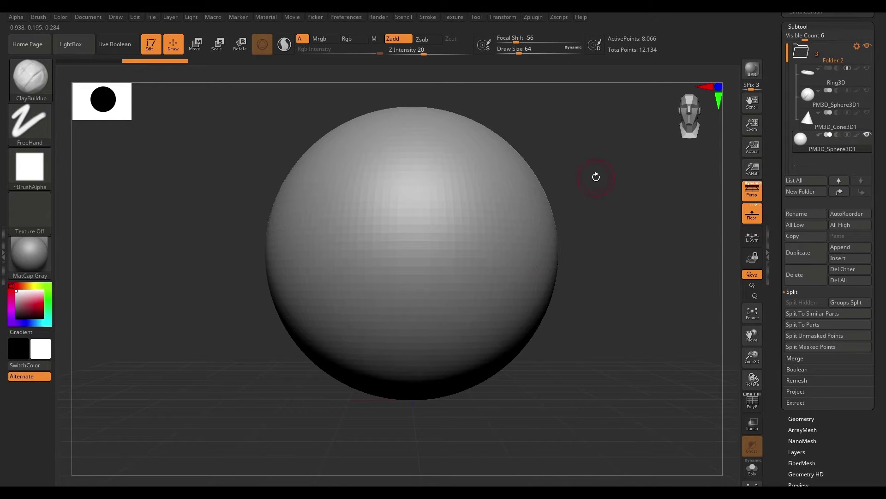
key(ctrl)
ctrl+drag(594, 105, 418, 418)
mouse_move(633, 194)
mouse_down()
mouse_move(608, 224)
mouse_move(625, 188)
mouse_up()
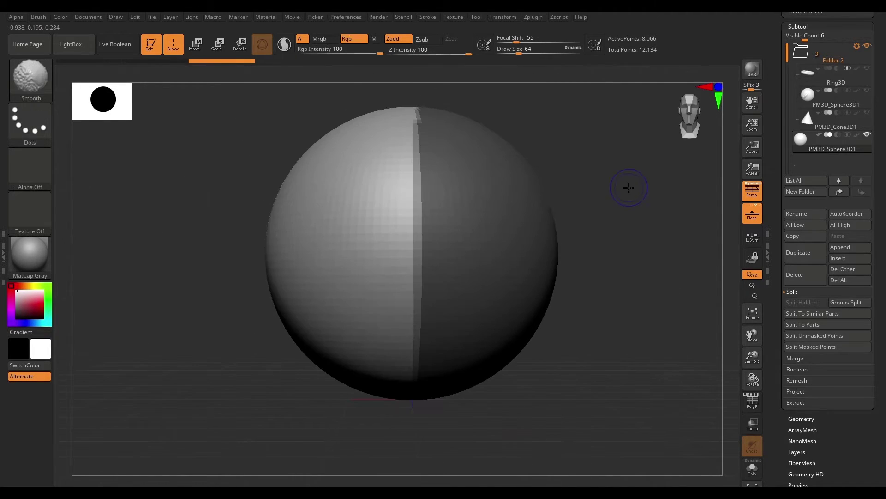
Split the large sphere's unmasked points into a separate subtool and inspect the two resulting halves
drag(884, 250, 881, 261)
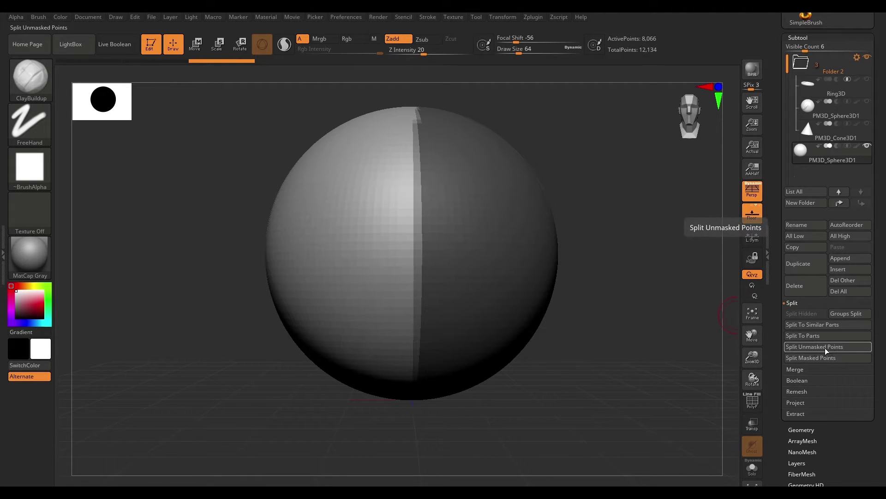
click(810, 347)
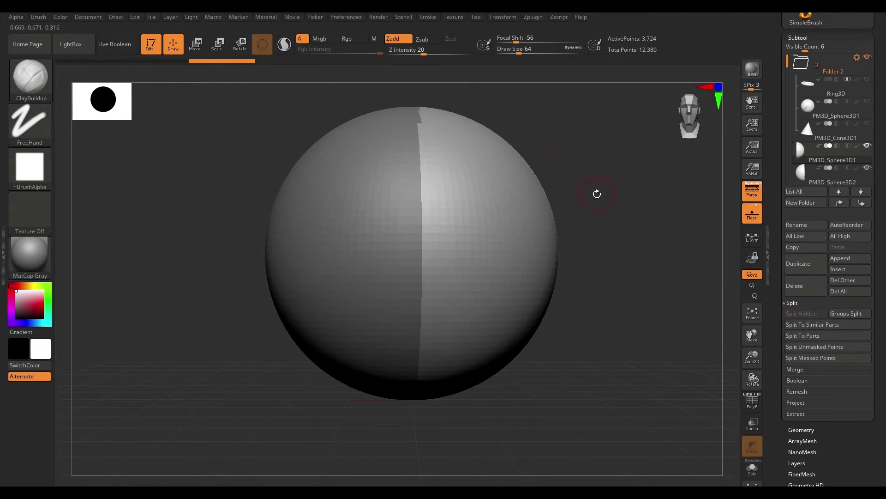
key(shift)
drag(611, 148, 607, 199)
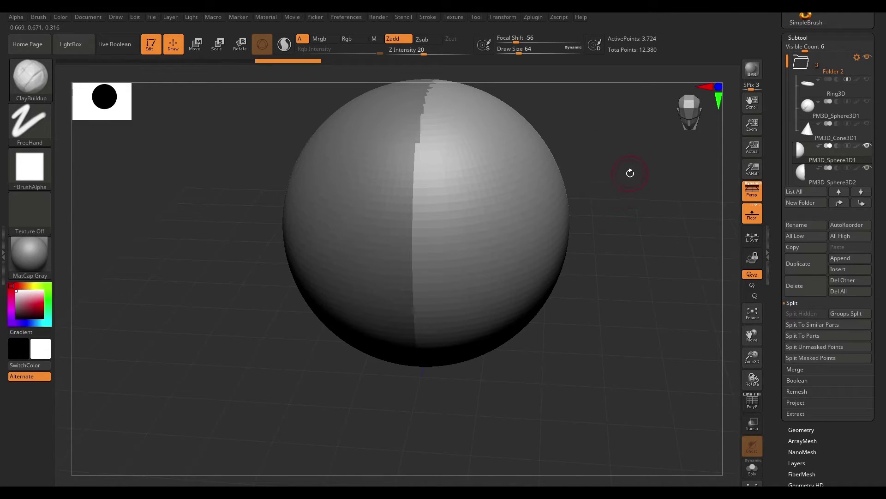
drag(582, 166, 623, 132)
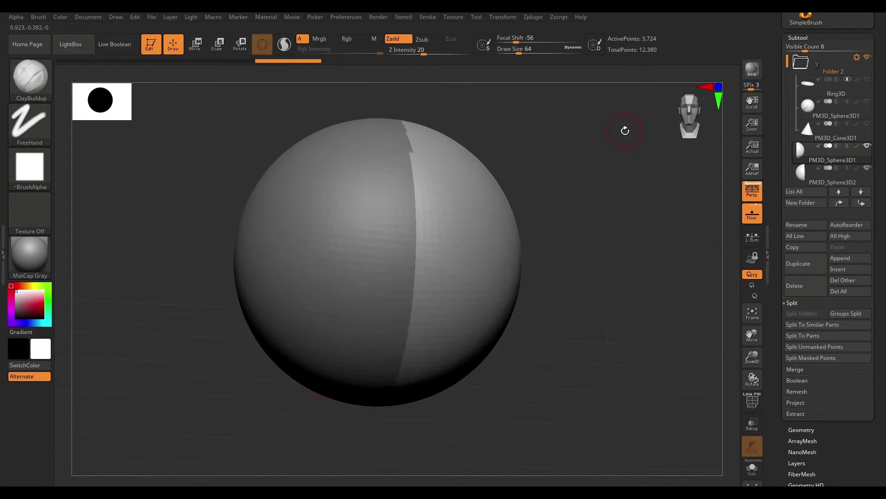
drag(880, 142, 885, 108)
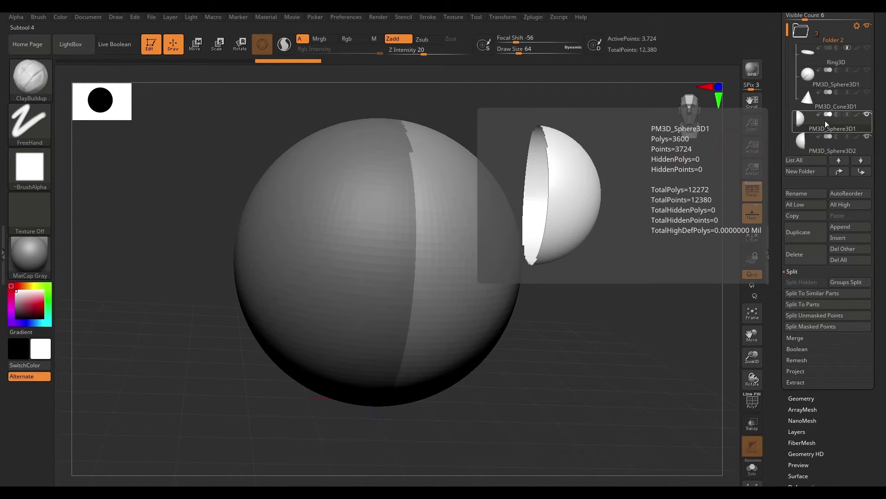
click(799, 117)
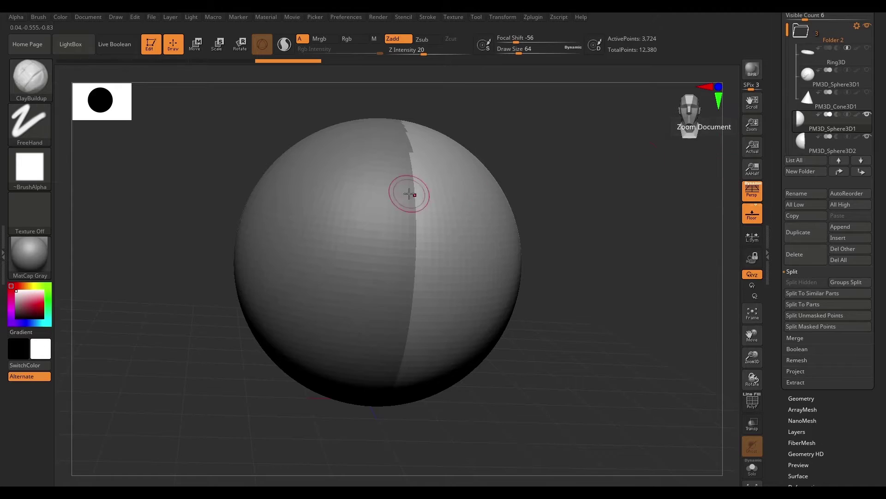
shift+drag(561, 162, 580, 148)
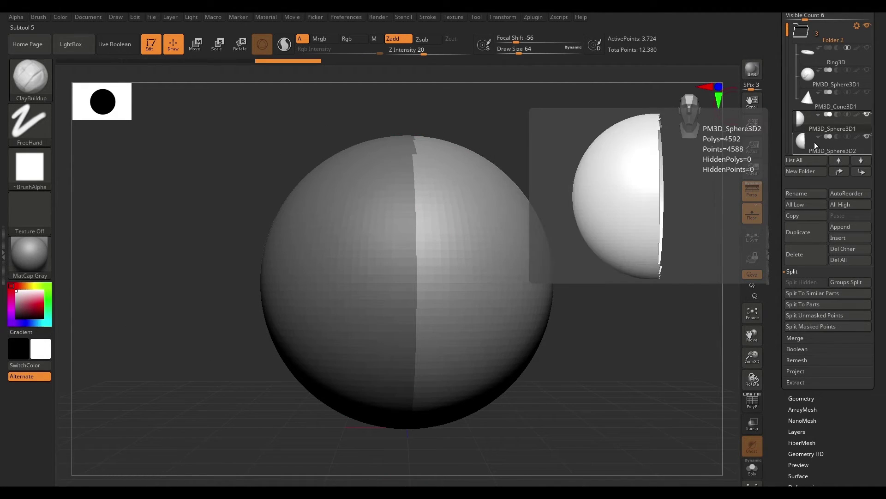
Hide the left half sphere, PM3D_Sphere3D2, and inspect the open inner side of the remaining half
drag(884, 158, 885, 137)
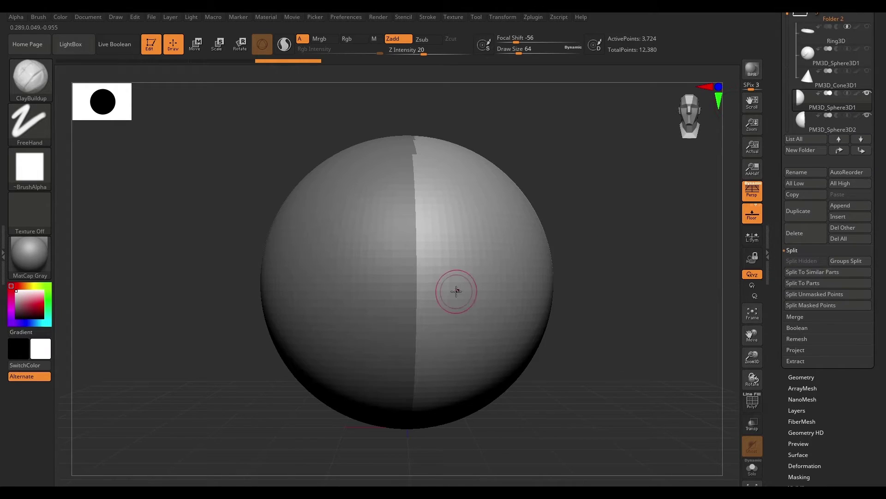
click(867, 116)
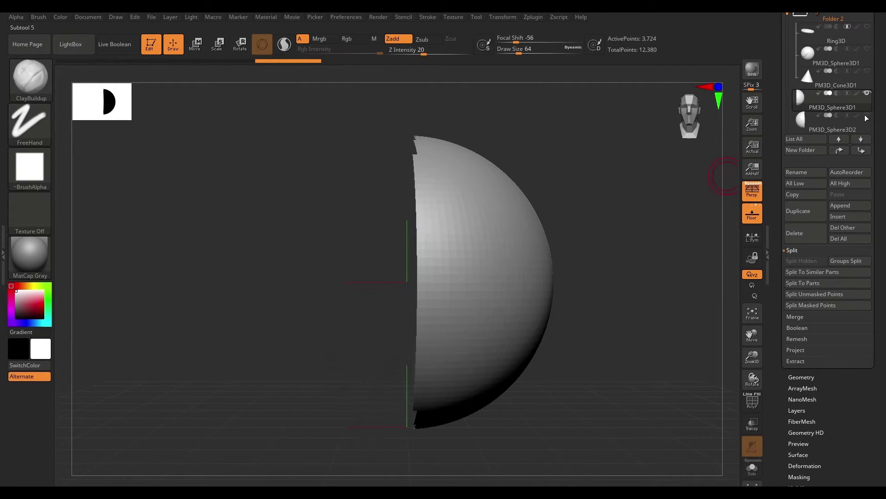
drag(604, 208, 483, 152)
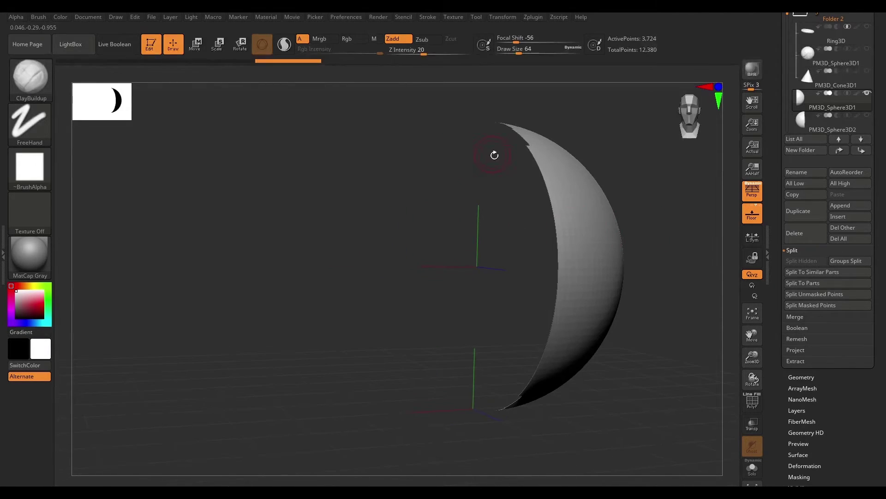
drag(662, 205, 708, 319)
Turn on double-sided display for the remaining half sphere and inspect its interior surface
scroll(851, 301, down, 10)
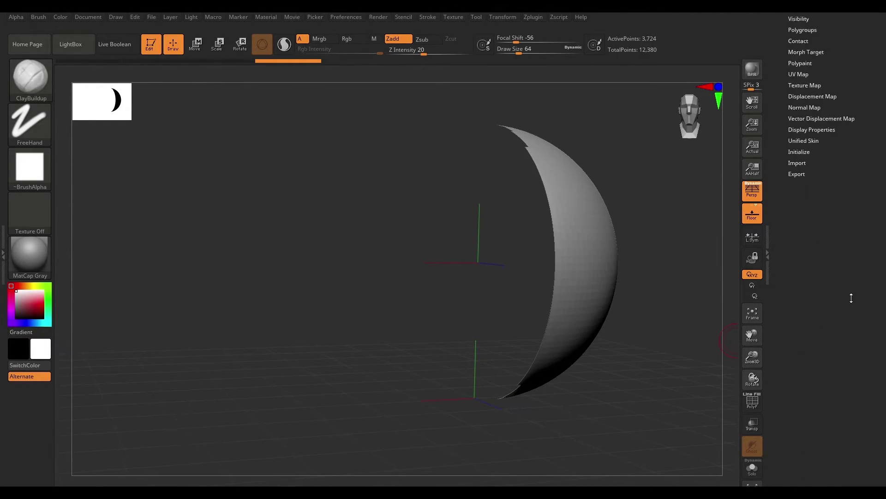
drag(733, 254, 636, 209)
click(815, 230)
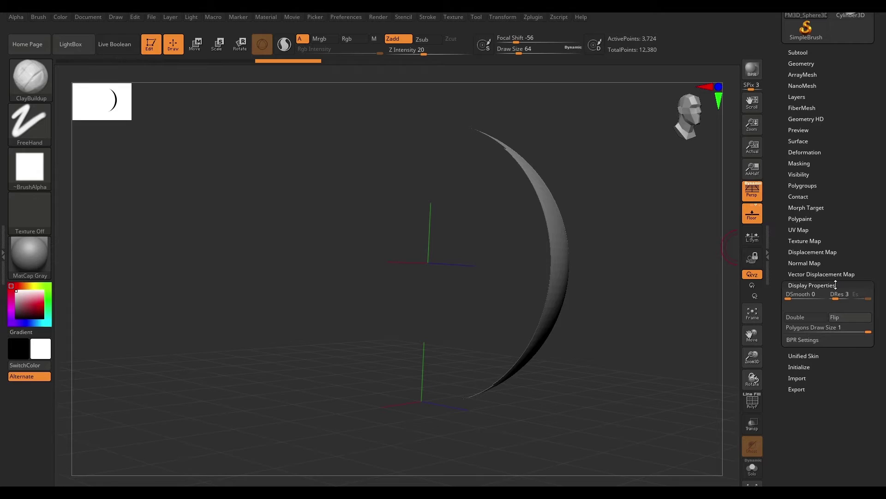
click(795, 318)
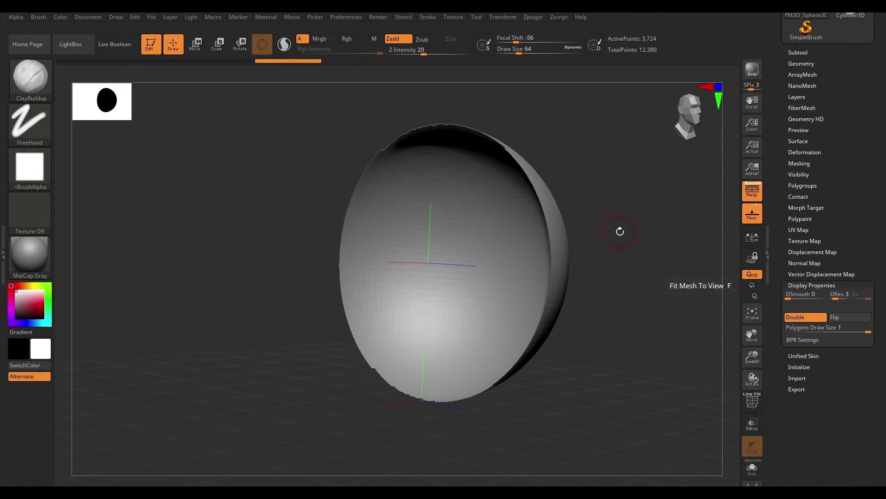
drag(633, 240, 693, 232)
drag(649, 259, 844, 220)
scroll(843, 220, up, 5)
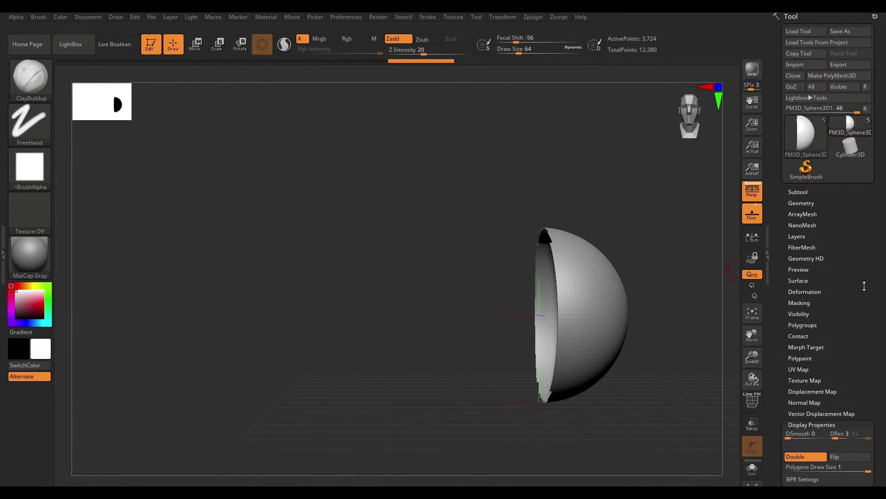
Close the display properties, return to the subtool list and bring up the subtool merge options
click(812, 424)
click(798, 191)
drag(670, 199, 663, 217)
scroll(788, 326, down, 5)
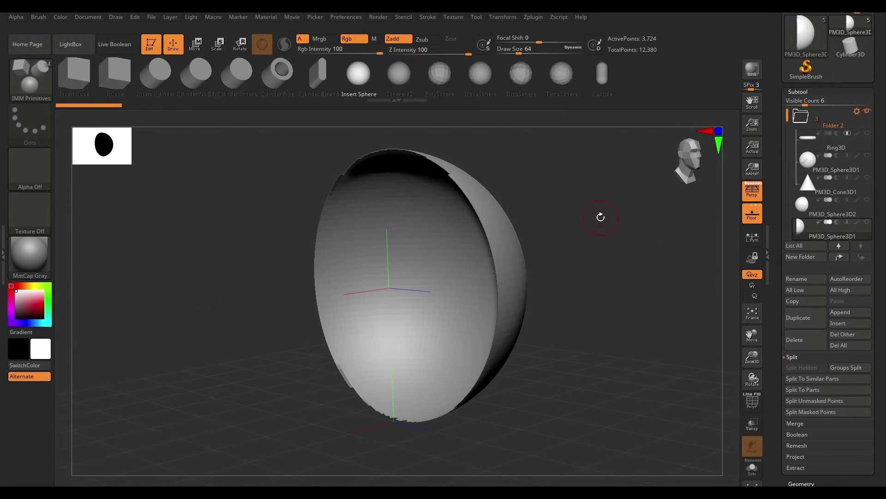
click(793, 358)
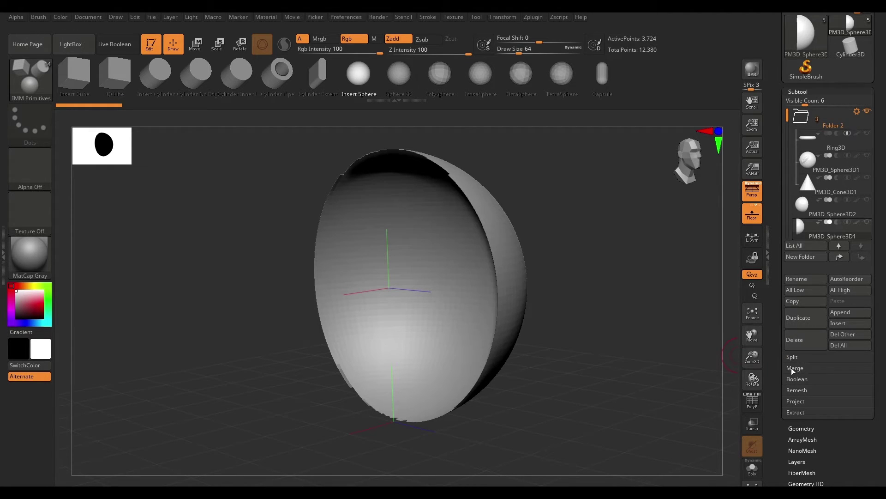
click(798, 367)
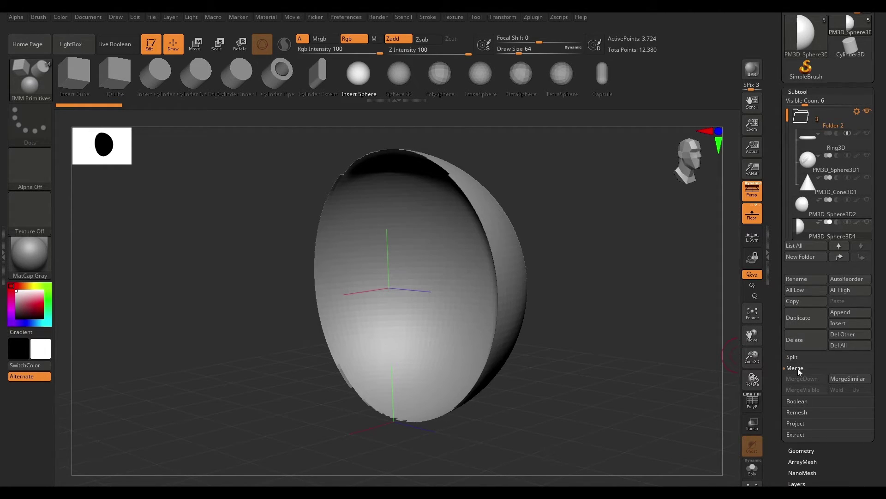
Compare the two half-sphere subtools, ending with PM3D_Sphere3D2 as the active one
click(801, 204)
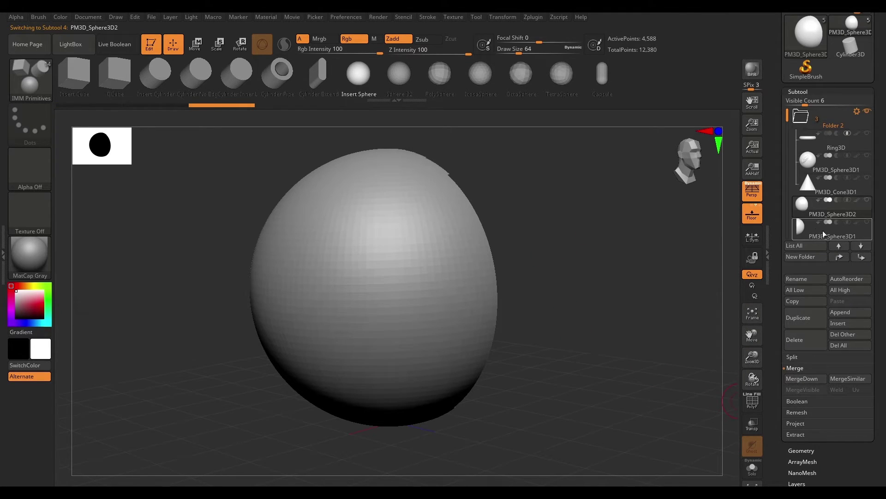
scroll(790, 229, down, 1)
drag(788, 134, 788, 175)
click(826, 170)
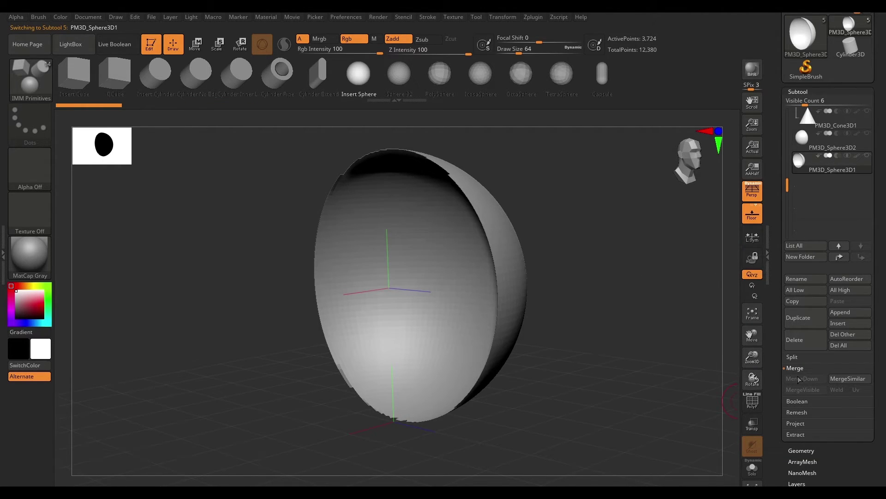
key(Up)
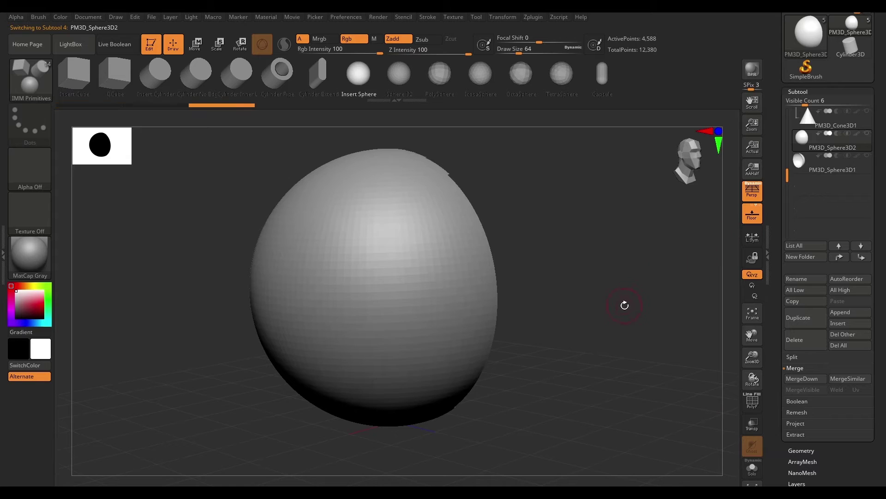
drag(627, 303, 700, 243)
drag(683, 188, 731, 360)
drag(652, 239, 580, 214)
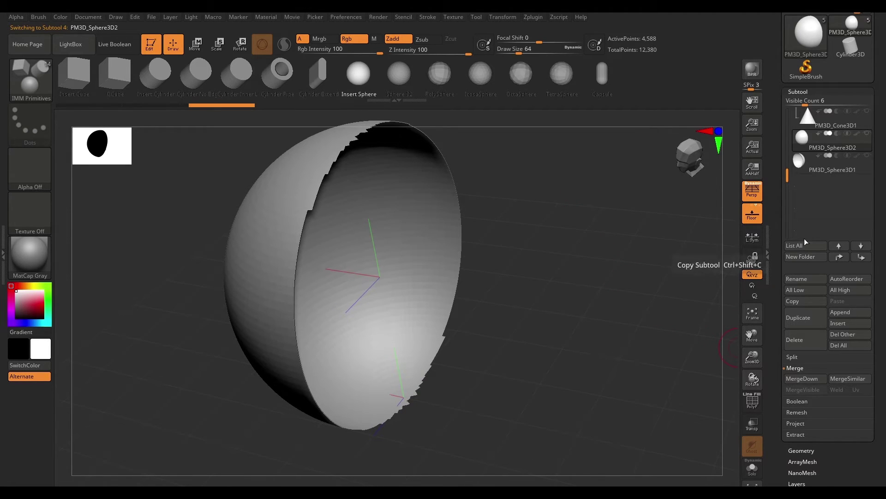
Merge PM3D_Sphere3D2 down with the half sphere listed directly below it and accept the non-undoable operation
mouse_move(808, 139)
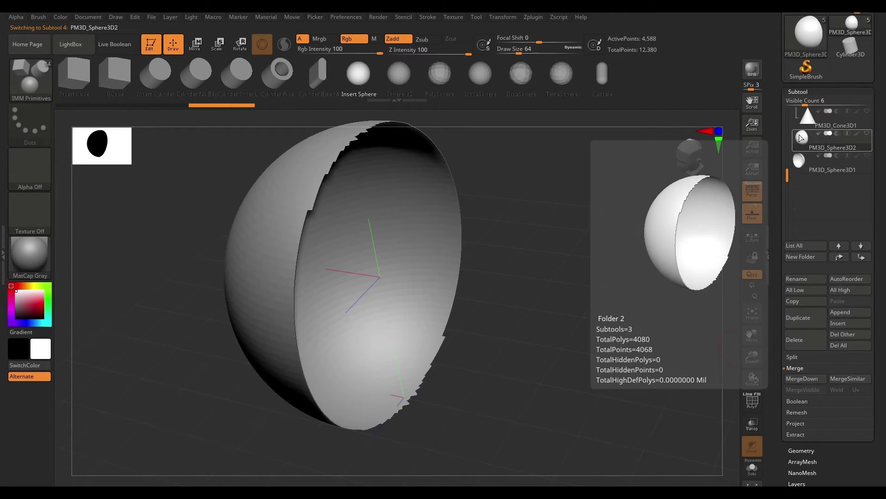
click(816, 381)
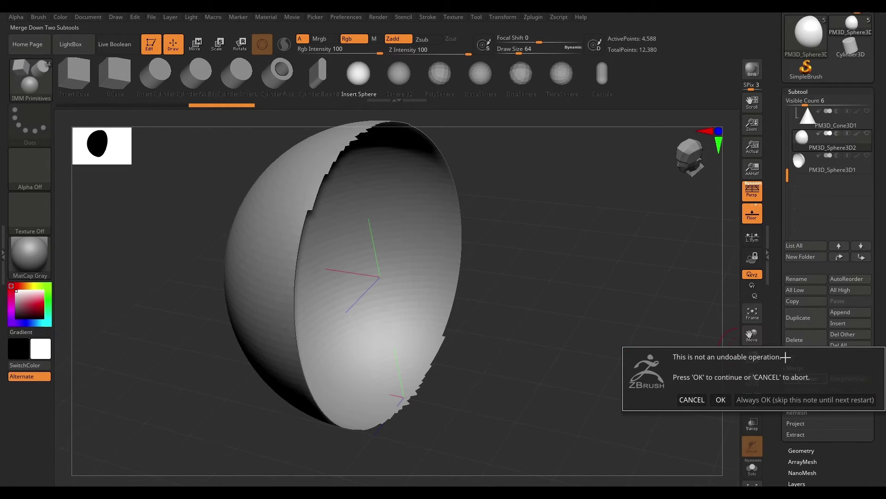
click(722, 400)
drag(522, 197, 624, 196)
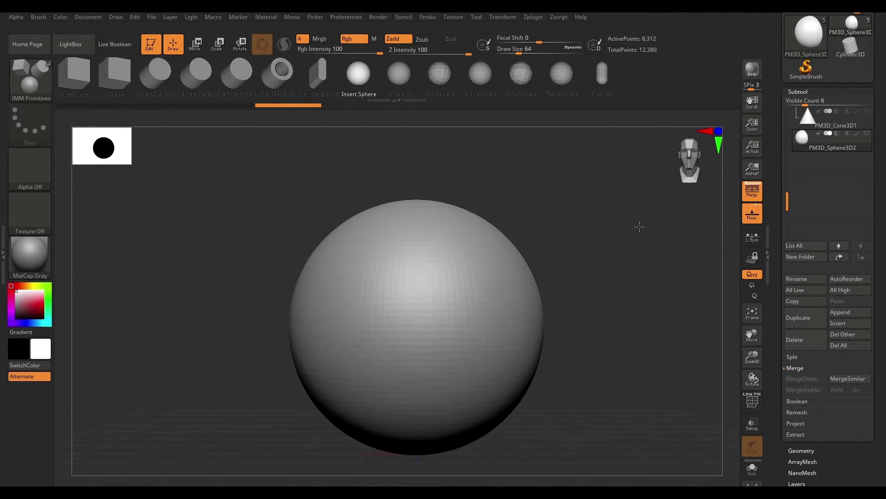
Make Ring3D the active subtool and show the cone, the small sphere and the large sphere with it
drag(790, 198, 785, 229)
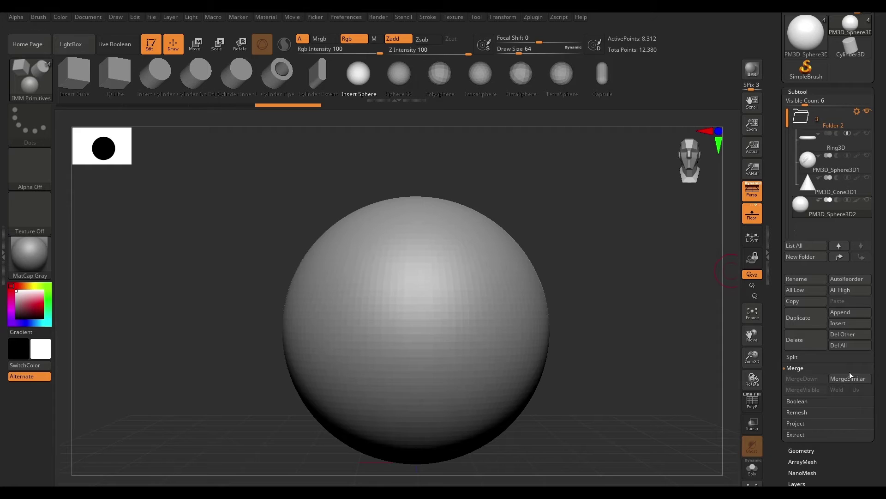
click(868, 178)
click(869, 144)
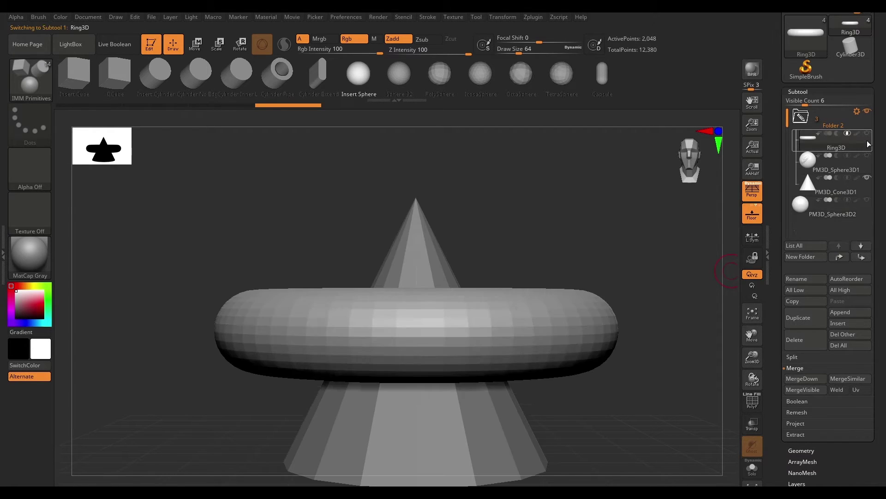
drag(693, 217, 770, 376)
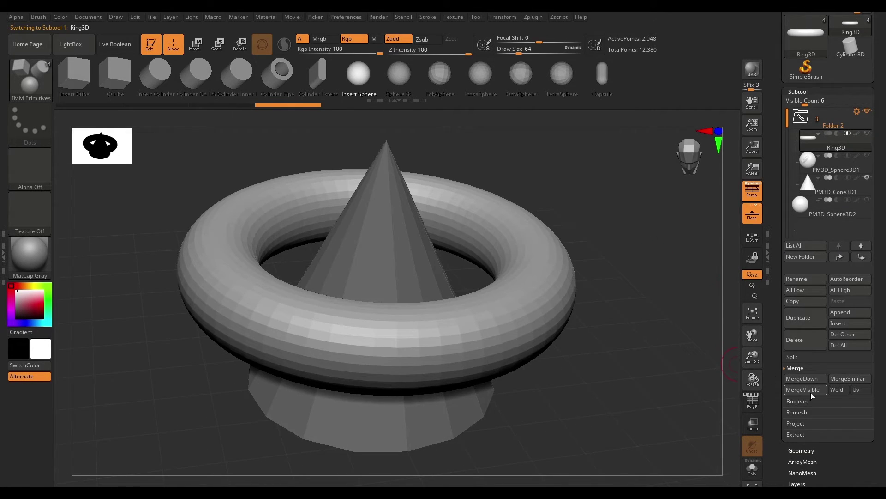
click(867, 156)
click(867, 200)
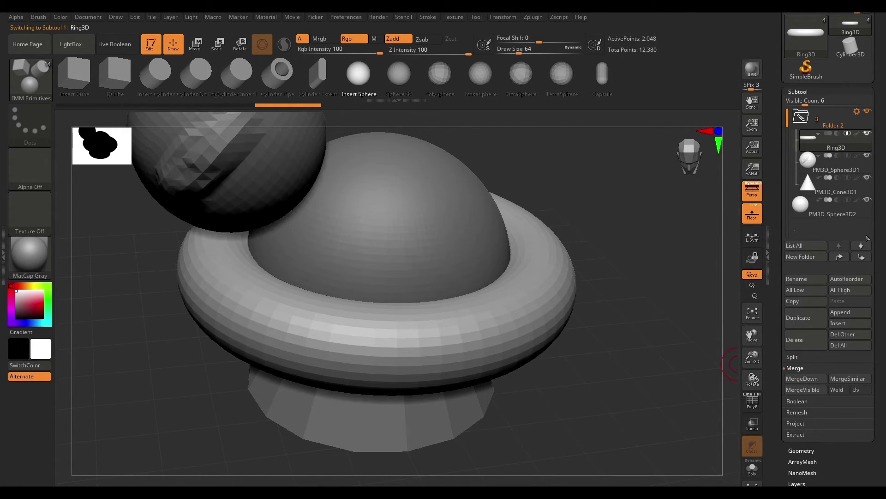
Merge all visible subtools into a new tool, switch to Merged_Ring3D and inspect the combined mesh
click(810, 391)
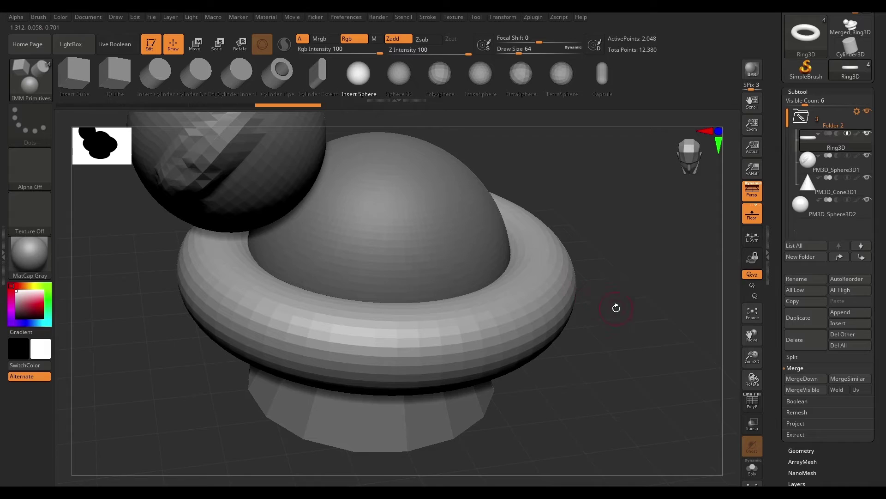
scroll(885, 166, up, 3)
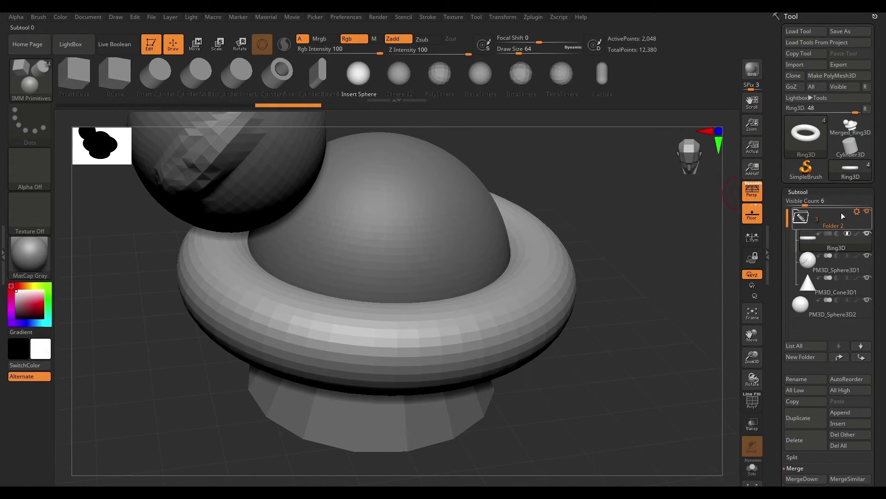
click(843, 128)
drag(610, 298, 636, 306)
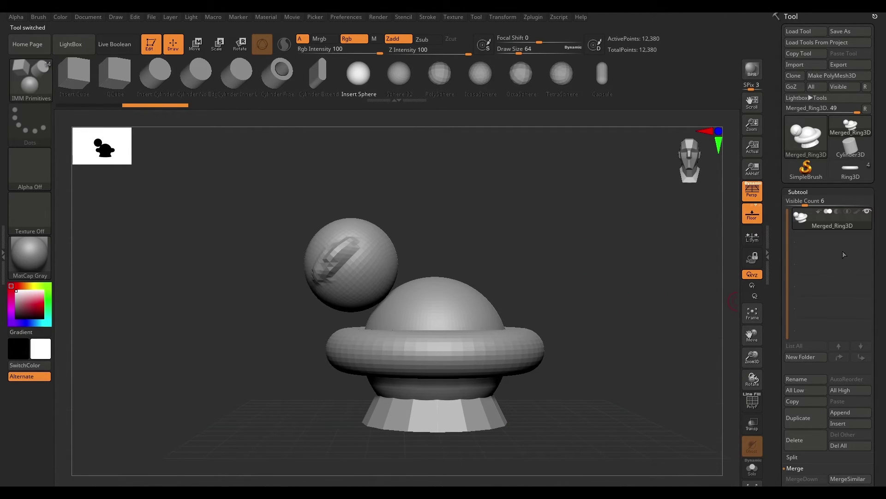
drag(508, 248, 721, 256)
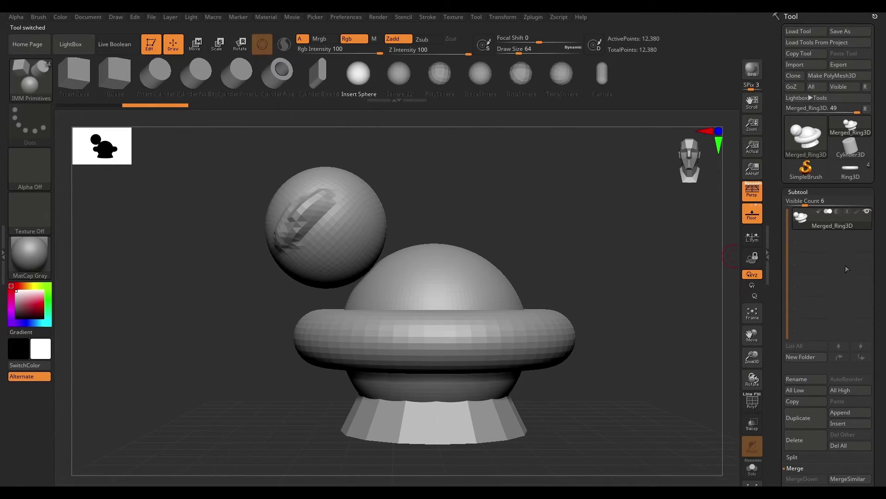
drag(556, 221, 562, 226)
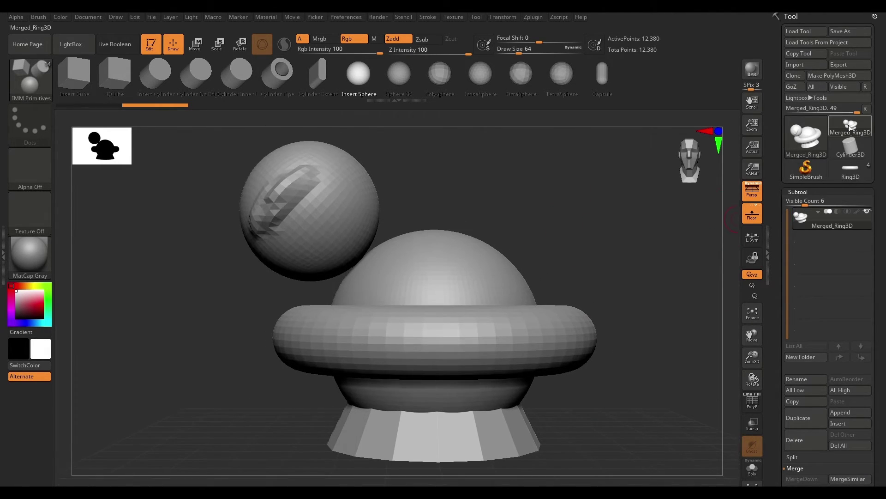
Switch back to the original Ring3D tool with its separate subtools
click(854, 173)
drag(625, 254, 604, 291)
scroll(879, 319, down, 5)
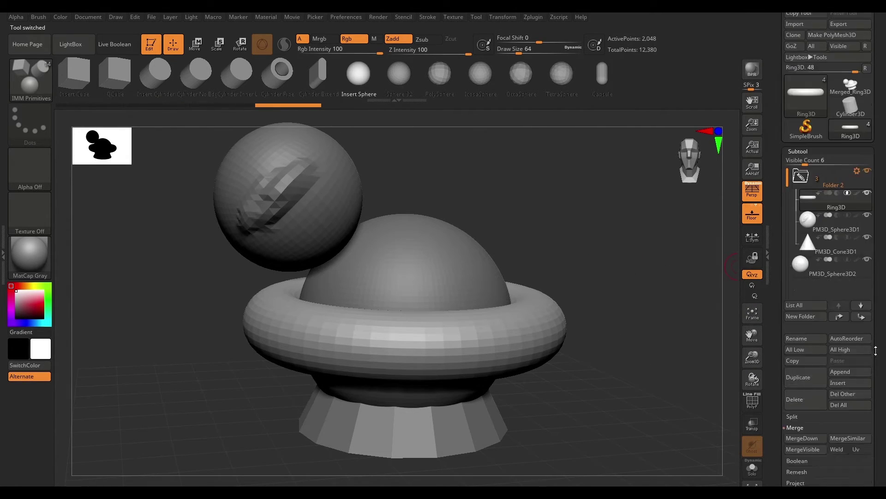
scroll(885, 277, up, 1)
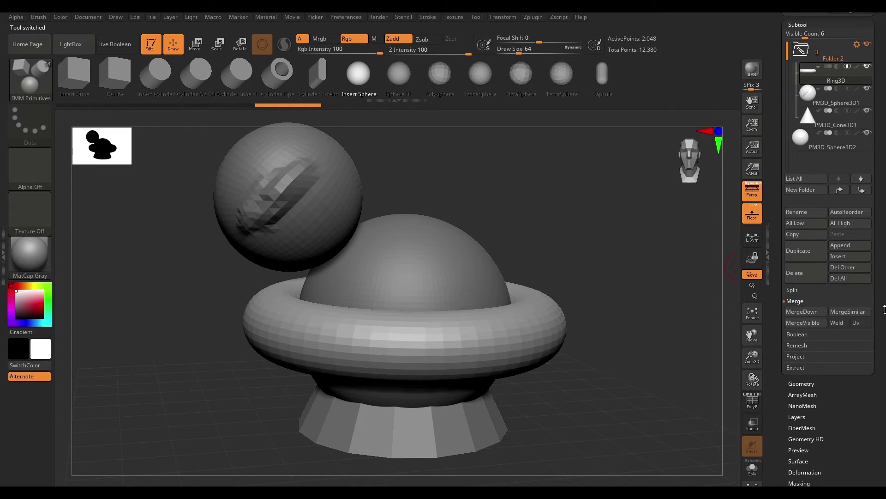
Collapse the subtool merge options and bring up the Extract options
click(810, 305)
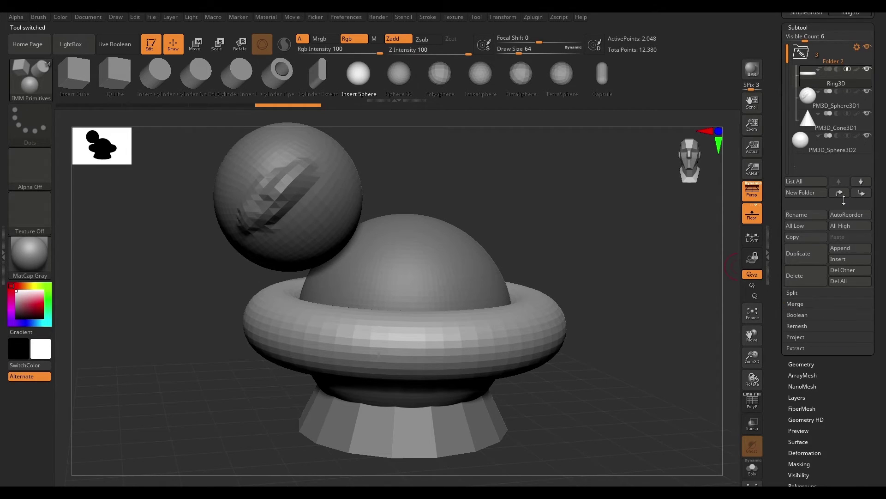
drag(884, 292, 885, 275)
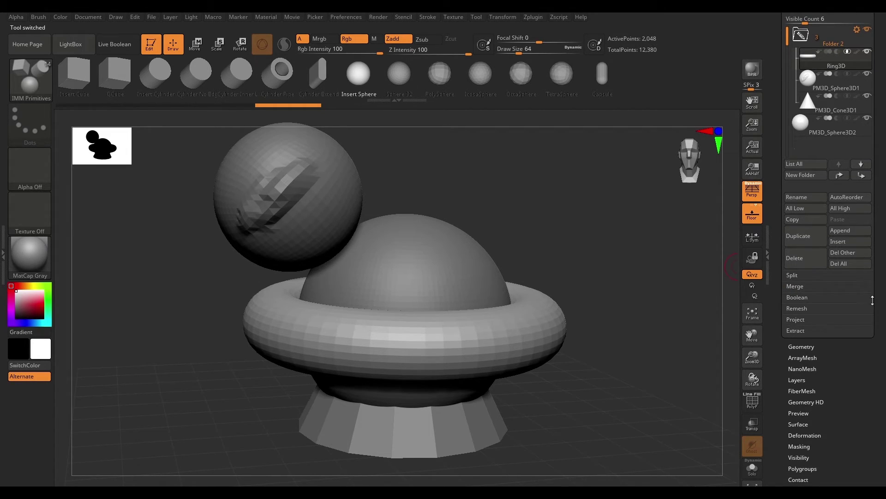
click(795, 330)
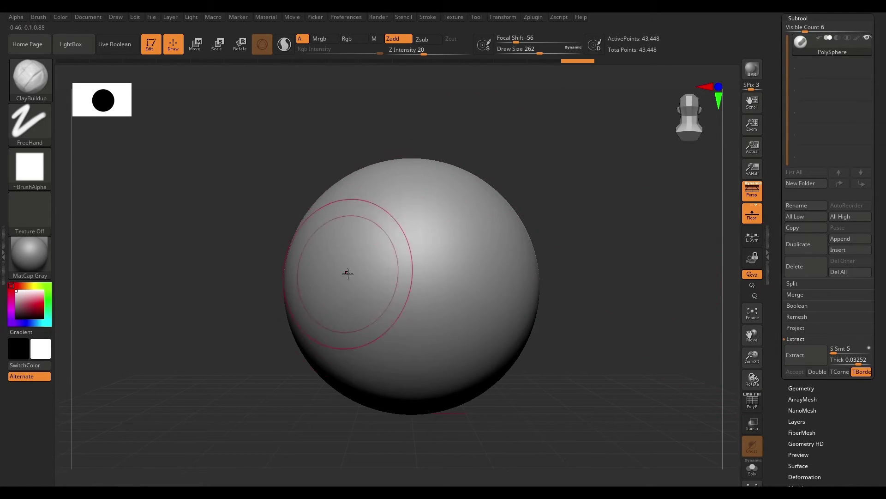
Paint a broad diagonal mask across the front of the PolySphere and preview an extraction from it
mouse_move(408, 257)
ctrl+mouse_down()
mouse_move(454, 225)
mouse_move(369, 318)
mouse_move(480, 210)
mouse_move(369, 278)
ctrl+mouse_up()
mouse_move(578, 249)
mouse_down()
mouse_move(594, 237)
mouse_move(574, 228)
mouse_move(604, 231)
mouse_up()
click(804, 357)
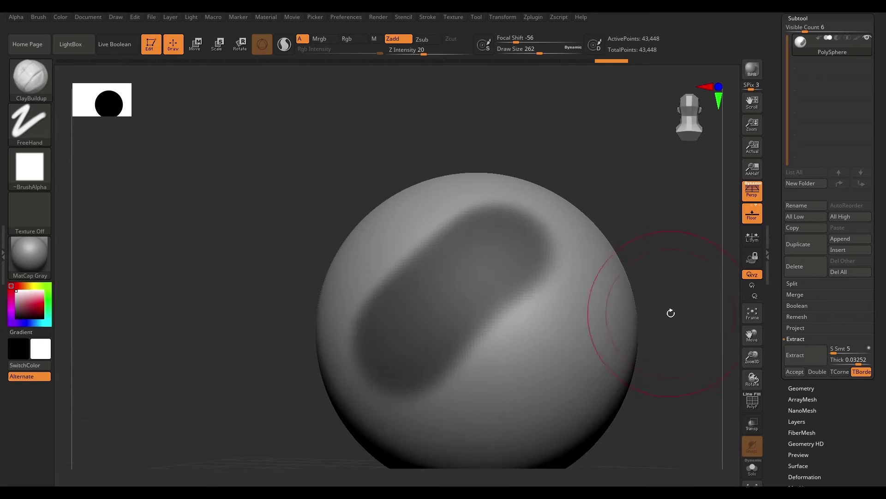
drag(642, 237, 619, 245)
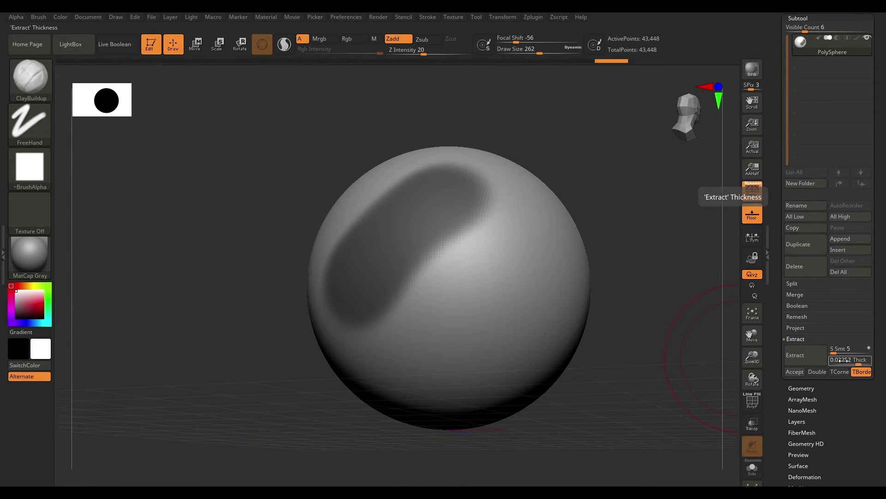
Set the extract thickness to 0.17183 and preview the thick extraction from the masked area of the PolySphere
drag(859, 363, 853, 364)
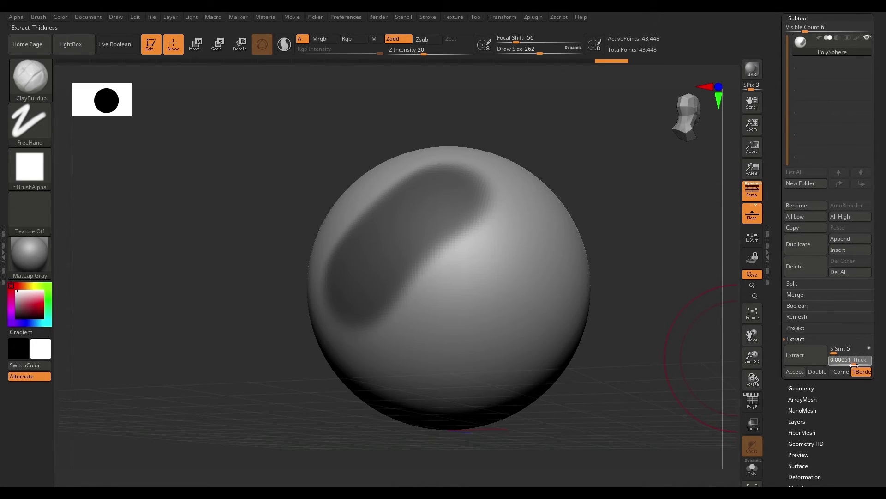
click(853, 364)
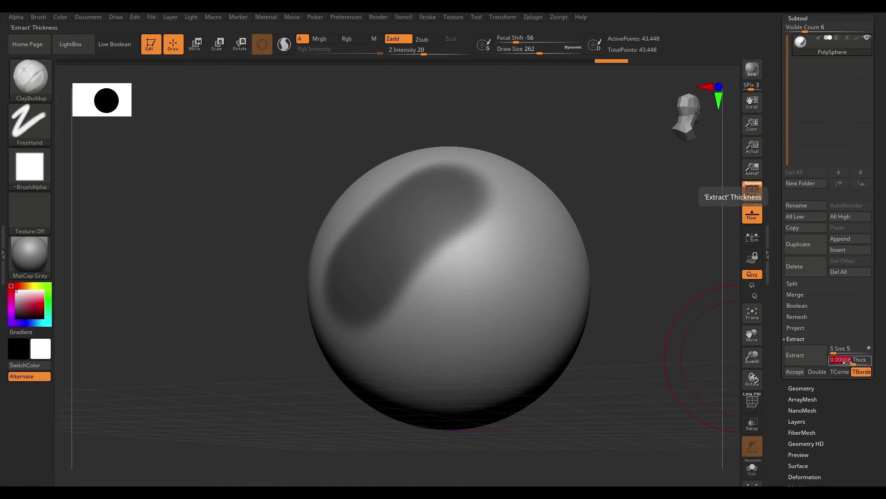
text(0.17183)
click(795, 355)
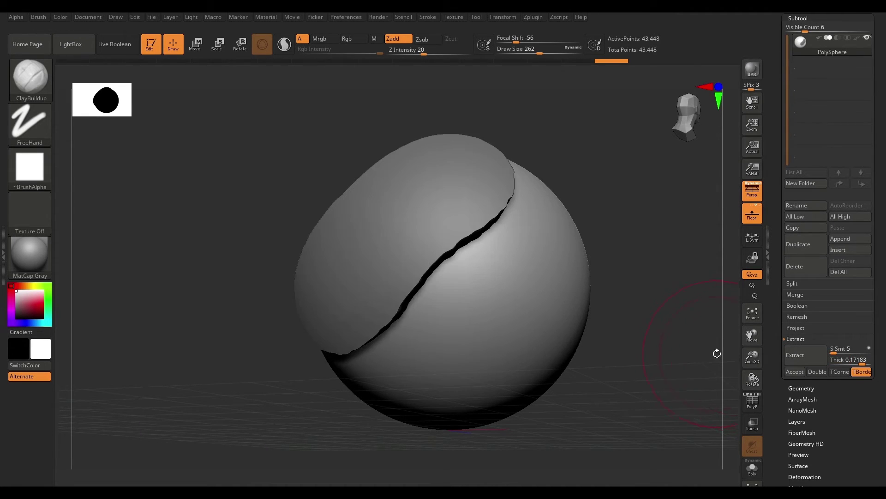
drag(474, 198, 505, 192)
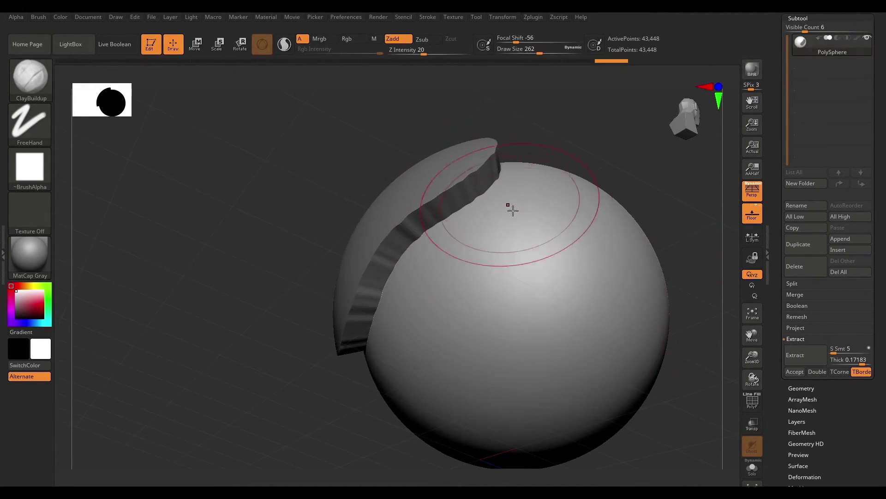
Try an extraction with the negative thickness -0.20299, then reset the thickness to nearly zero
drag(857, 365, 838, 364)
click(809, 356)
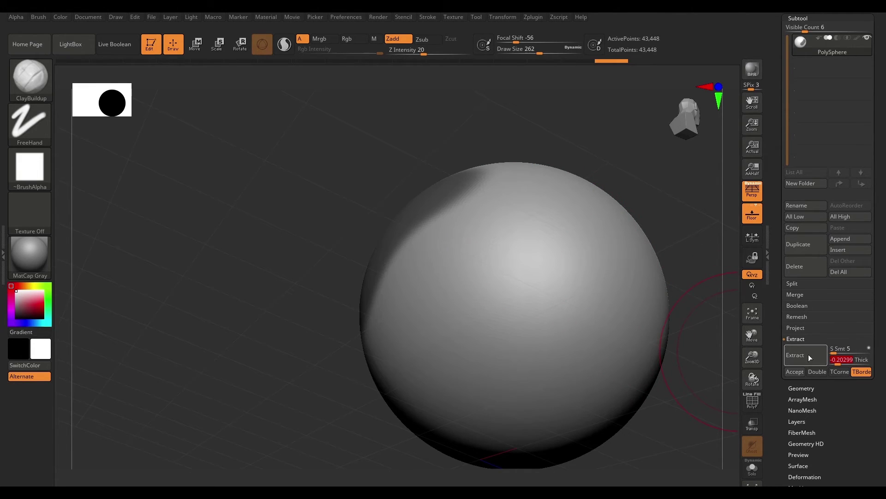
click(850, 362)
key(Return)
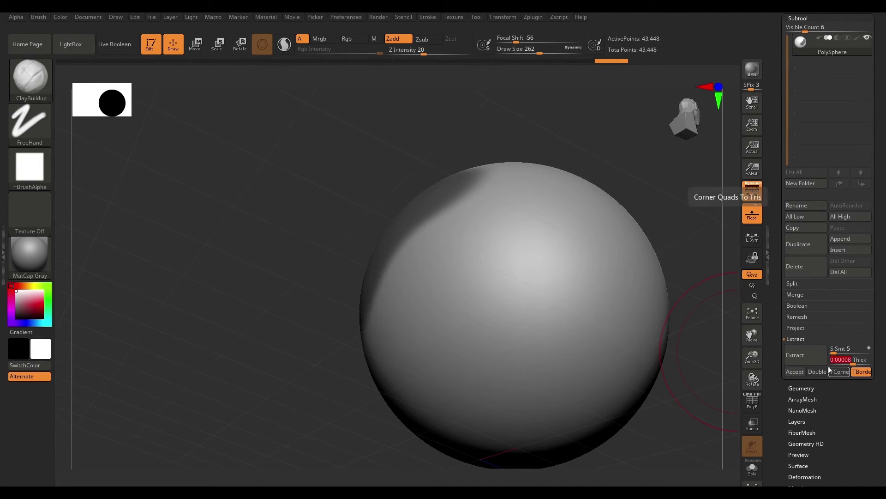
Set the extract thickness to 0.06599 and enable the Double option for extraction on both sides of the surface
click(854, 360)
drag(862, 362, 860, 362)
mouse_move(651, 164)
mouse_down()
mouse_move(667, 206)
mouse_move(627, 220)
mouse_move(629, 227)
mouse_move(586, 223)
mouse_move(647, 270)
mouse_up()
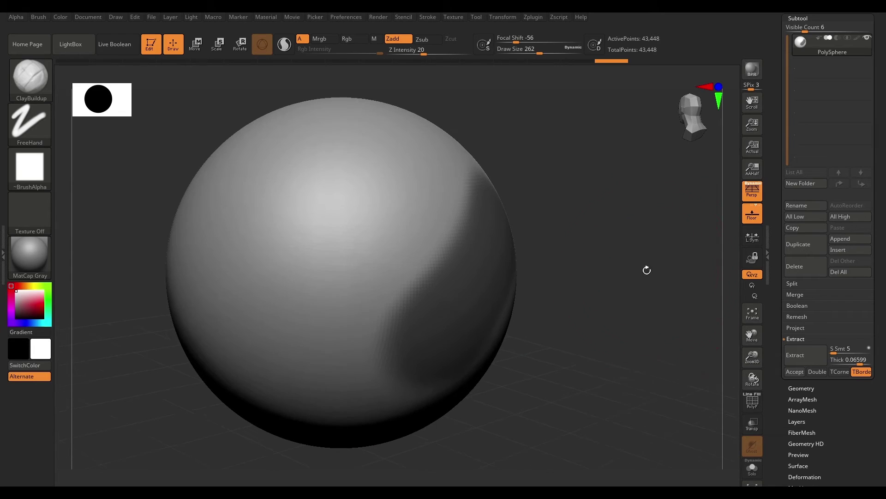
click(817, 373)
drag(680, 336, 717, 341)
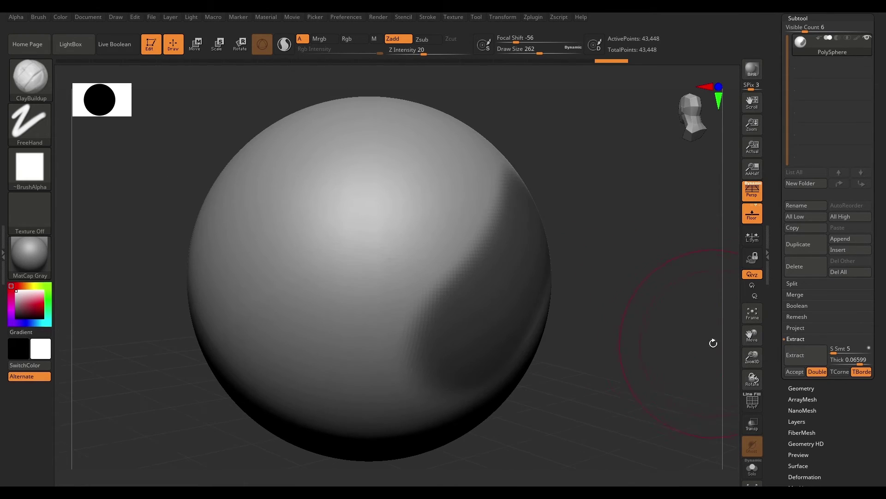
Preview the double-sided extraction on the PolySphere's masked area and accept it as a new subtool
drag(661, 309, 547, 351)
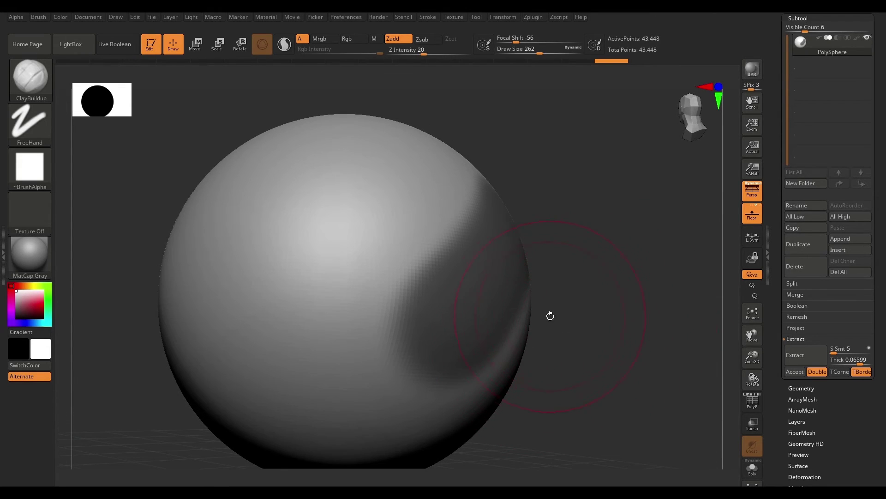
drag(547, 300, 511, 183)
drag(475, 337, 546, 267)
drag(621, 338, 728, 412)
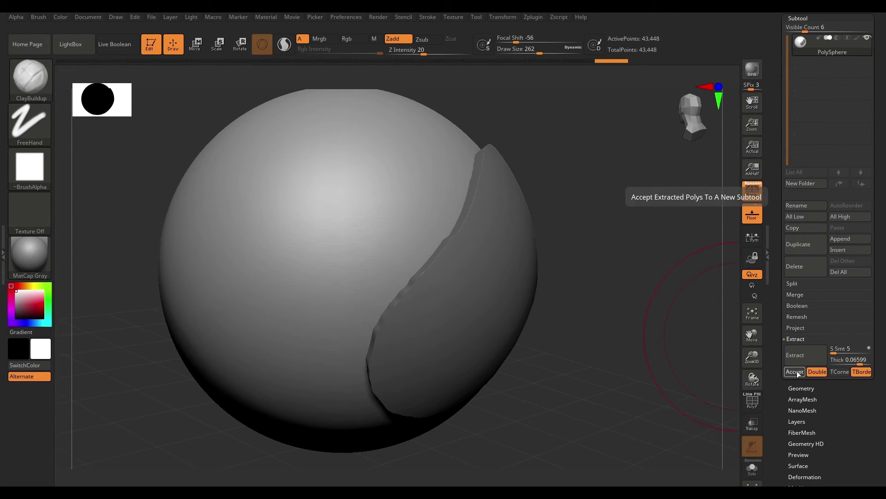
click(795, 372)
Select the accepted extraction and hide the PolySphere to inspect the piece's inner and outer thickness
click(818, 66)
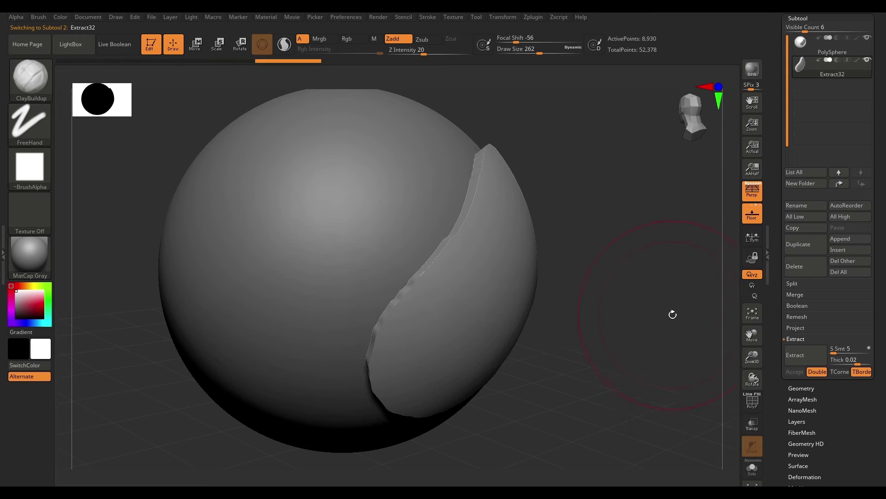
mouse_move(642, 277)
mouse_down()
mouse_move(637, 291)
mouse_move(881, 114)
mouse_up()
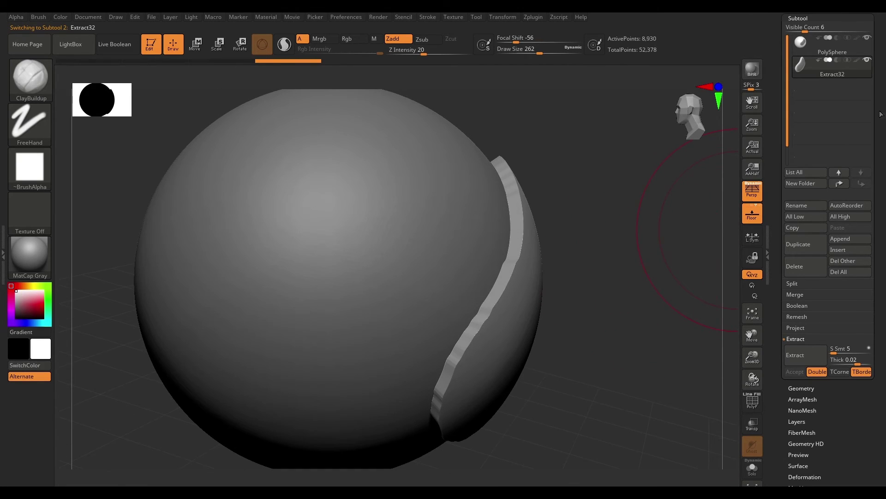
click(867, 38)
drag(653, 331, 693, 259)
click(867, 38)
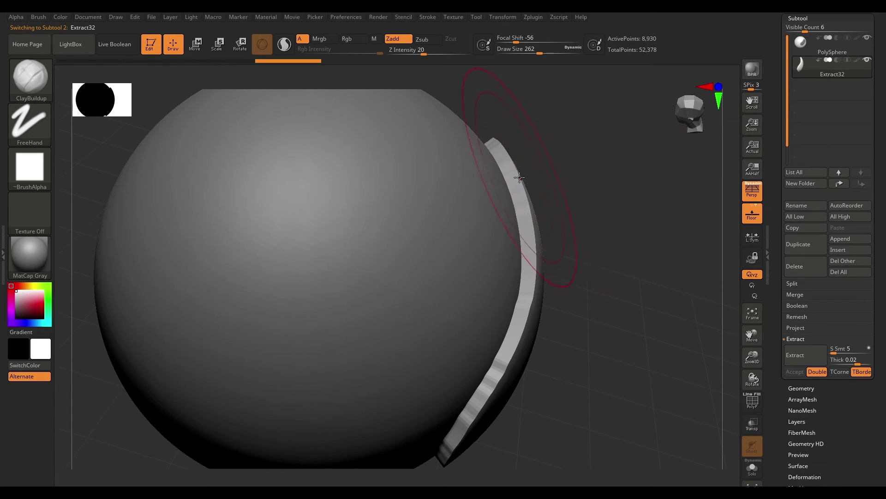
click(867, 38)
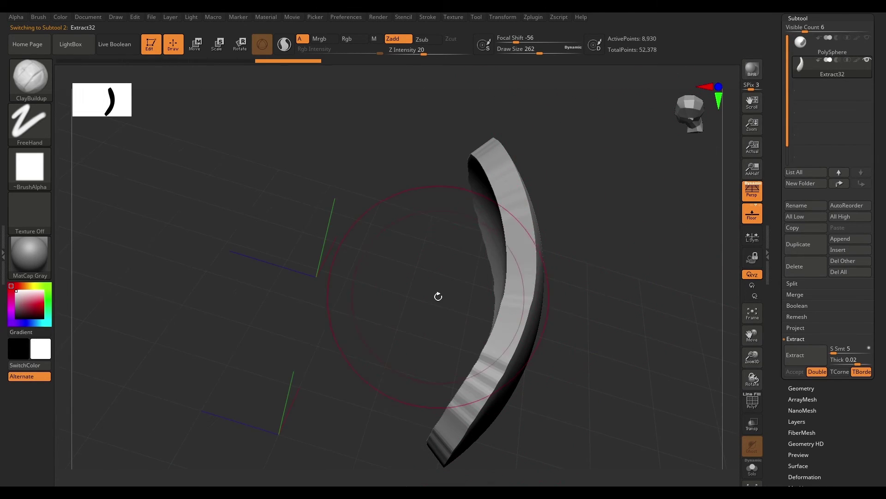
drag(629, 234, 688, 208)
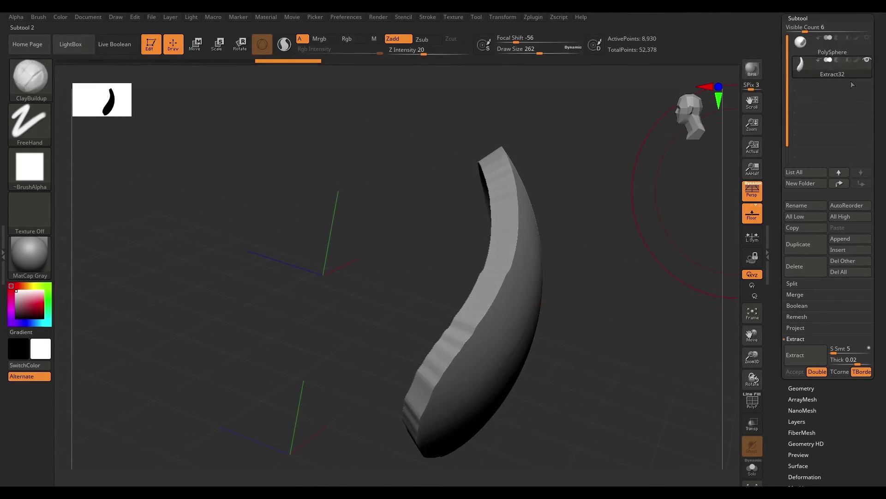
Extract the PolySphere's masked area again at 0.06599 thickness with Double off and accept the result as a new subtool
click(814, 51)
mouse_move(691, 342)
mouse_down()
mouse_move(638, 299)
mouse_move(683, 326)
mouse_up()
click(802, 354)
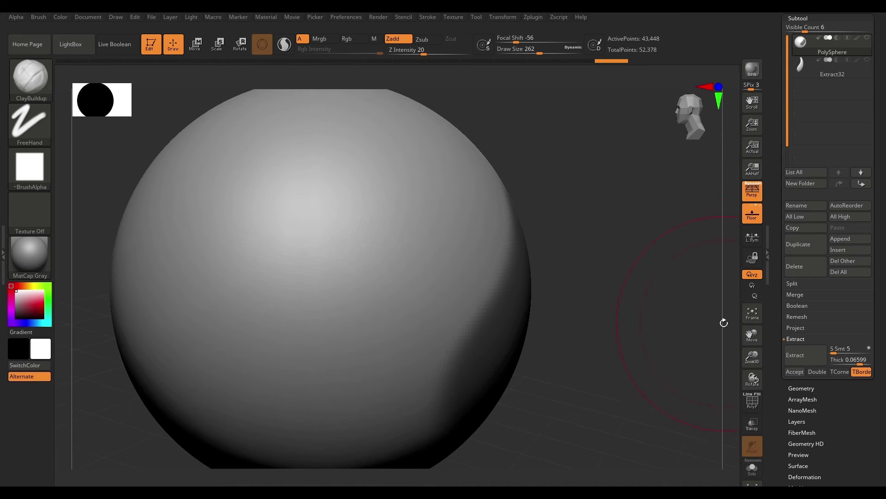
click(795, 371)
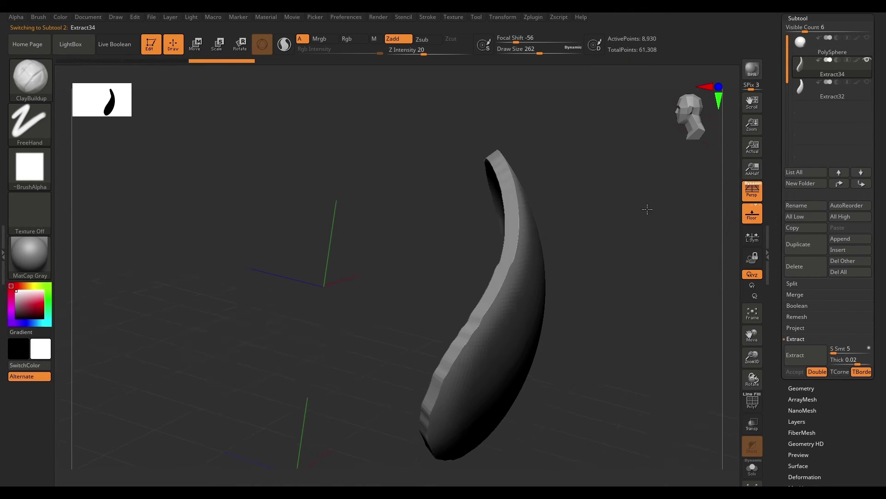
Show the PolySphere together with the single-sided extraction and set the subtool list's Visible Count to 8
drag(647, 206, 821, 125)
click(868, 38)
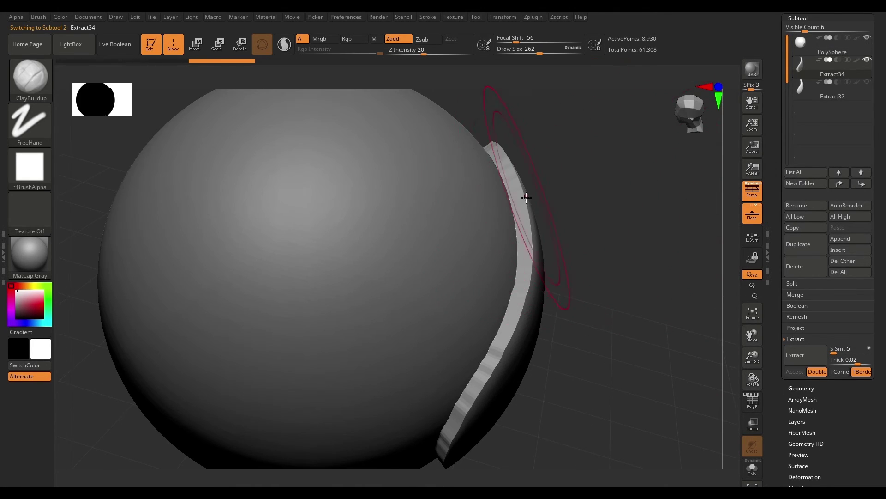
mouse_move(805, 31)
mouse_down()
mouse_move(868, 31)
mouse_move(812, 30)
mouse_up()
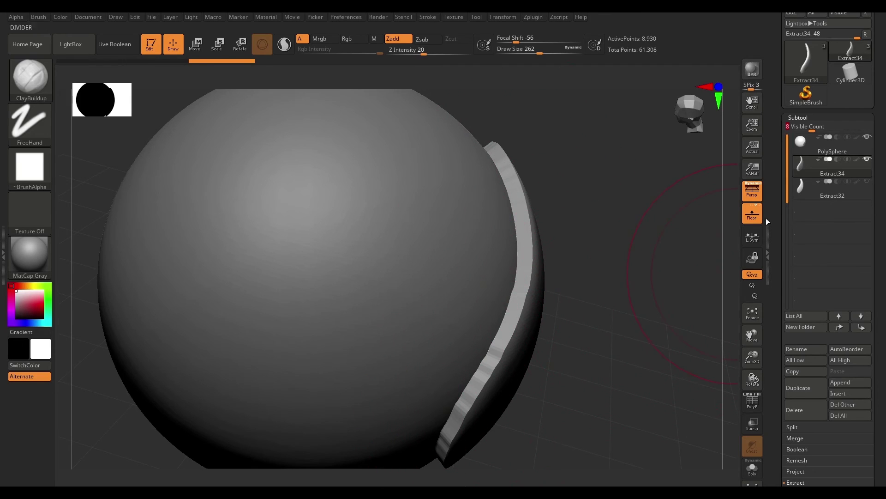
Hide the PolySphere so that only the cylinder and cube subtools are shown
click(867, 160)
click(869, 152)
drag(631, 234, 550, 263)
drag(604, 277, 702, 245)
scroll(880, 271, down, 5)
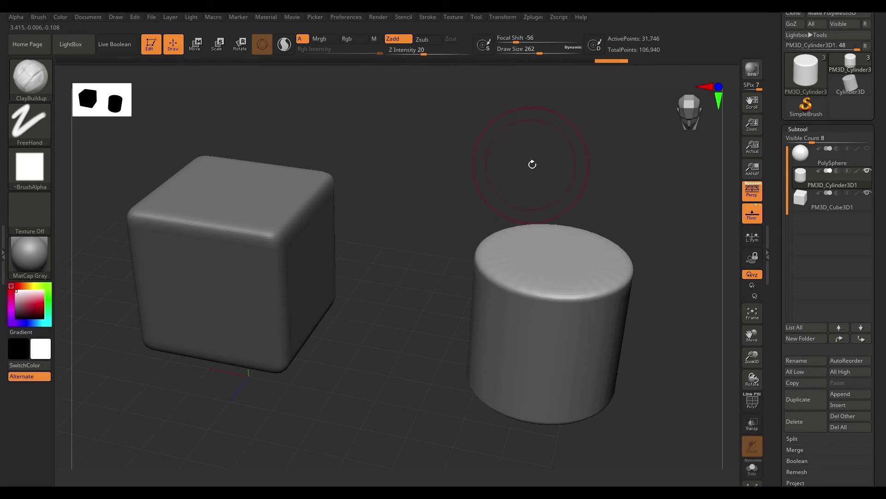
scroll(879, 341, down, 3)
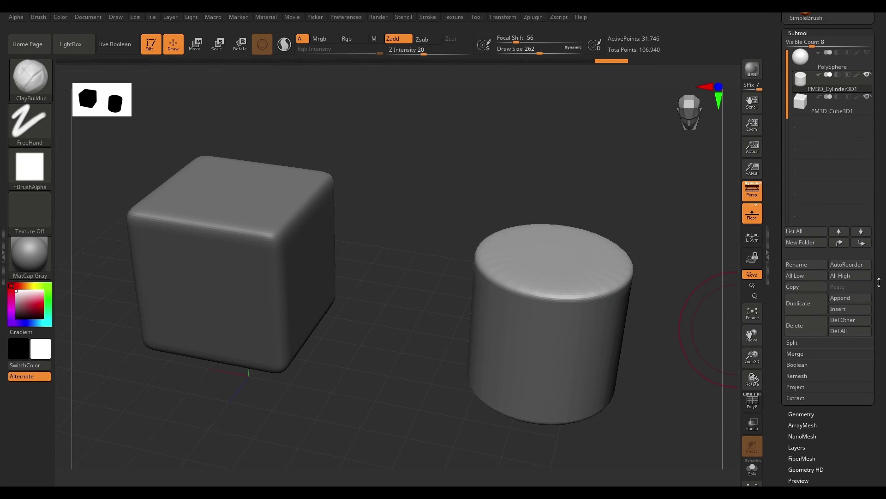
drag(470, 181, 573, 176)
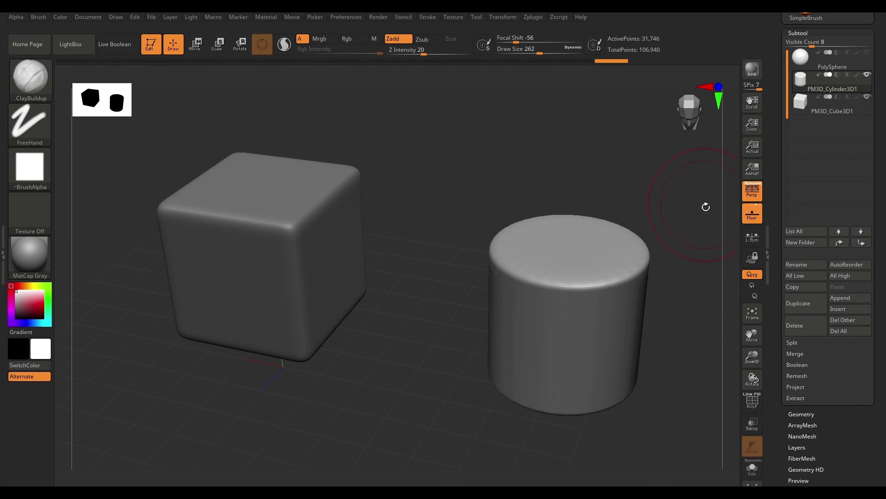
Check the subdivision levels of the cube and the cylinder in the Geometry settings
click(803, 415)
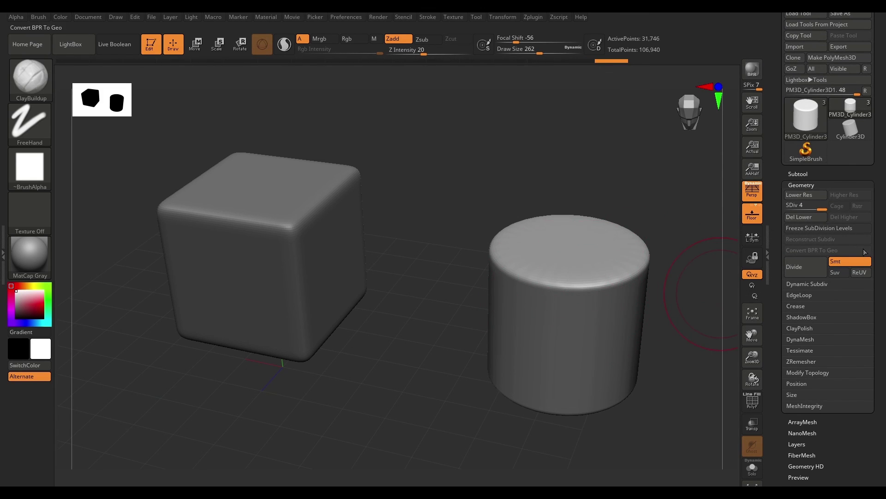
alt+click(243, 193)
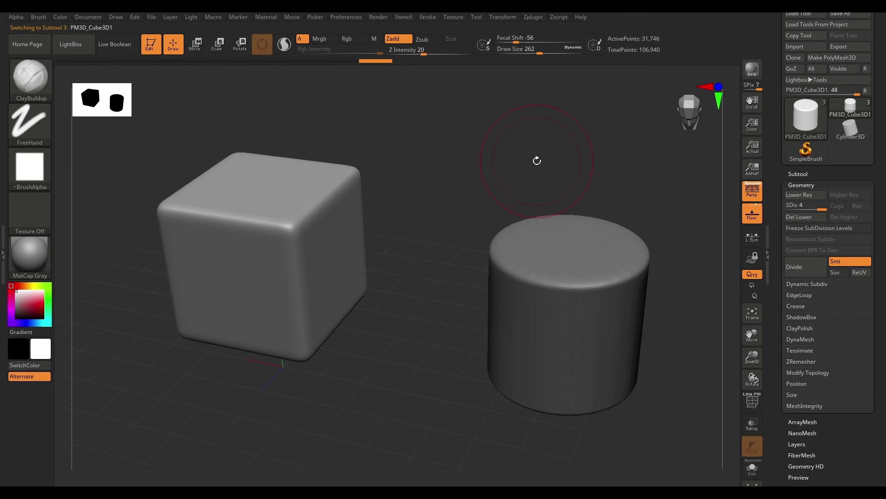
alt+click(624, 259)
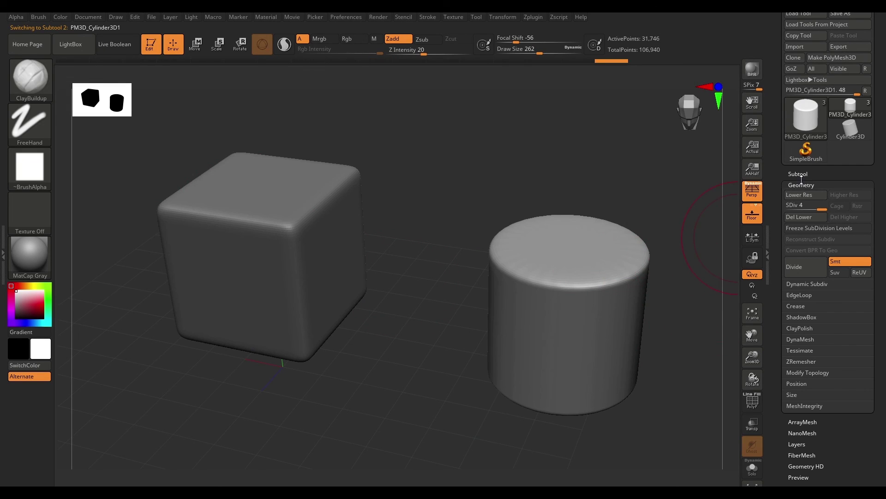
Switch all subtools to their lowest subdivision level and check the cylinder's level in the Geometry settings
click(799, 174)
drag(884, 362, 884, 287)
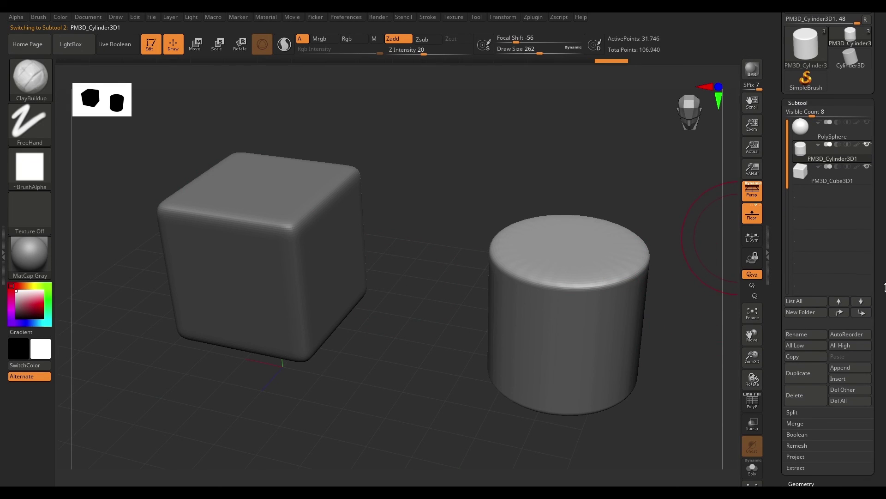
click(798, 345)
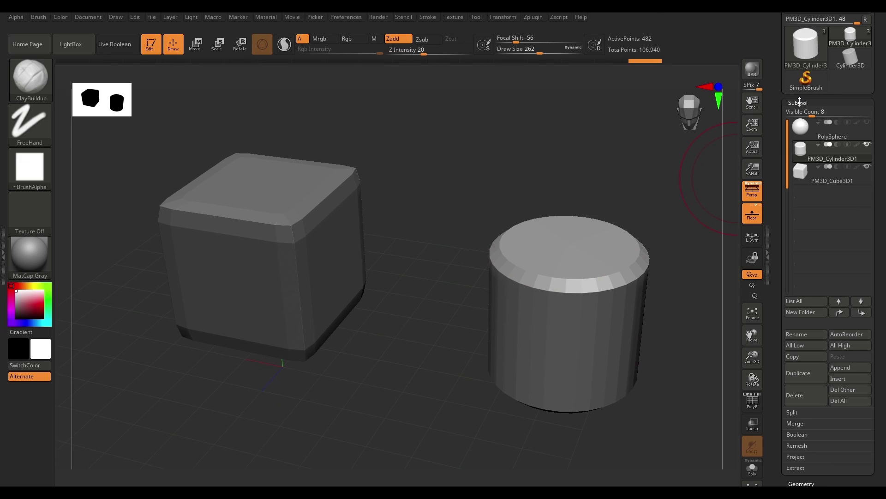
click(799, 173)
click(802, 113)
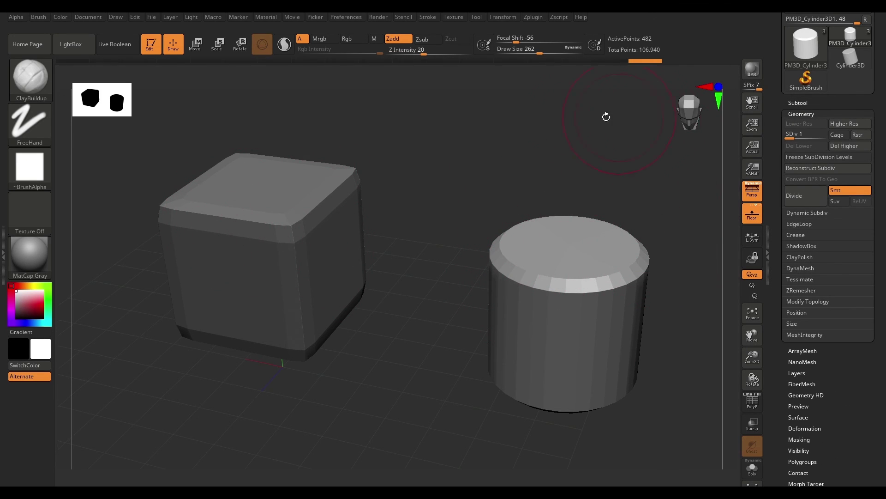
Return to the subtool options and switch all subtools to their highest subdivision level
click(803, 104)
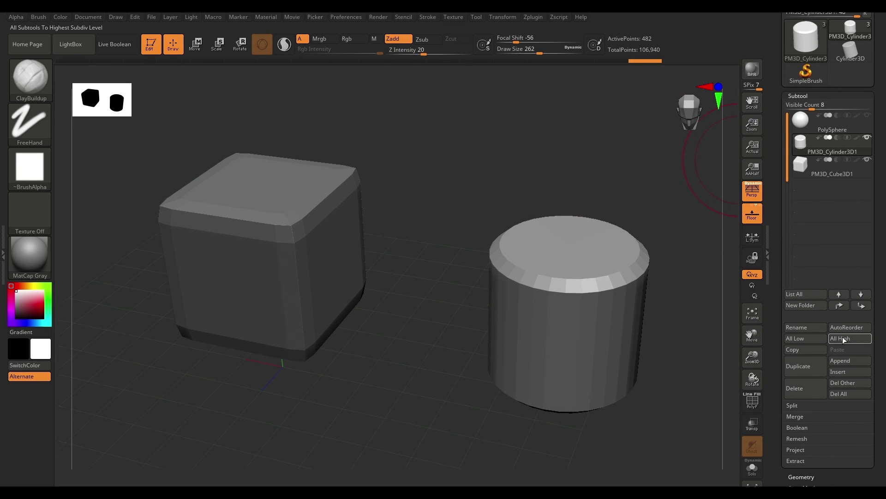
click(847, 340)
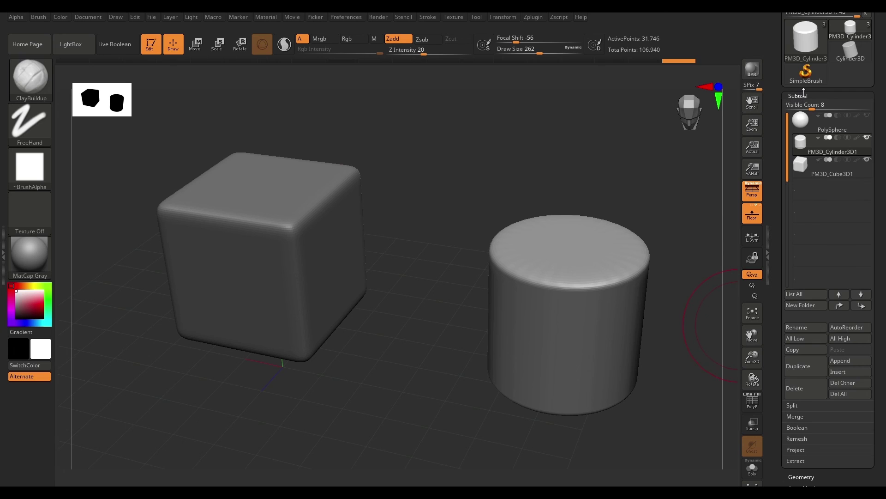
drag(661, 206, 641, 207)
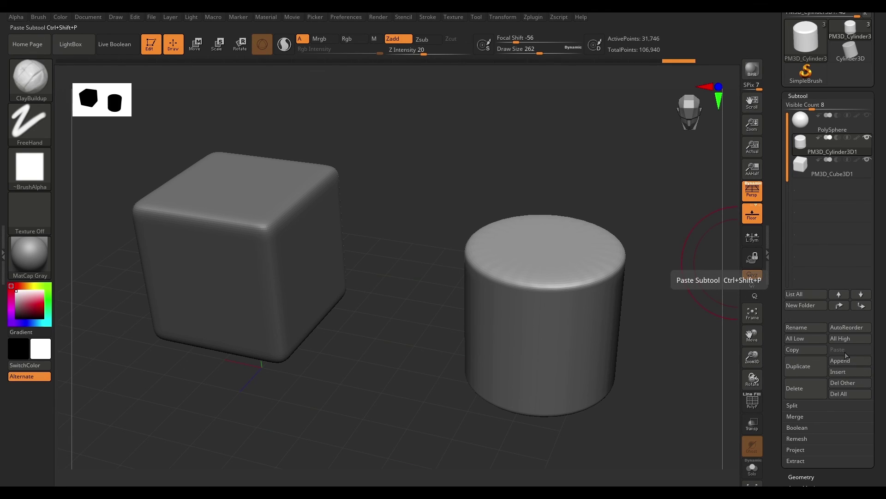
Copy the cylinder subtool and paste the copy into the subtool list
click(799, 349)
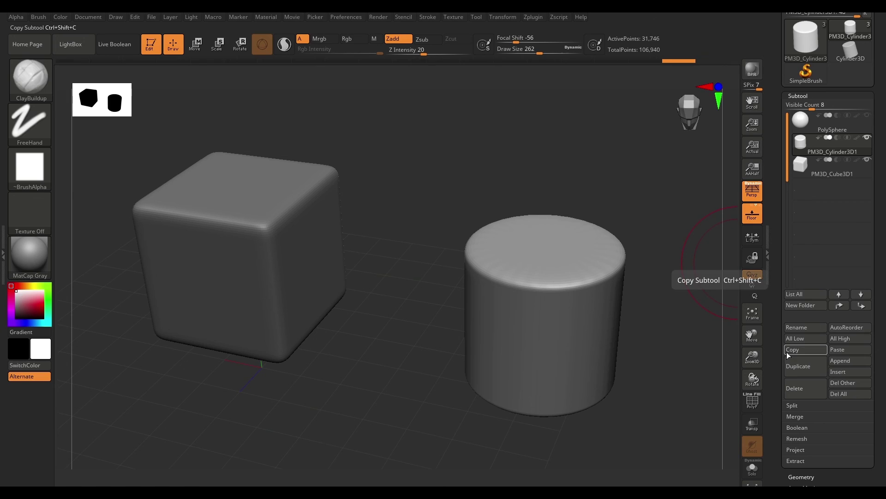
alt+drag(702, 303, 633, 275)
click(854, 348)
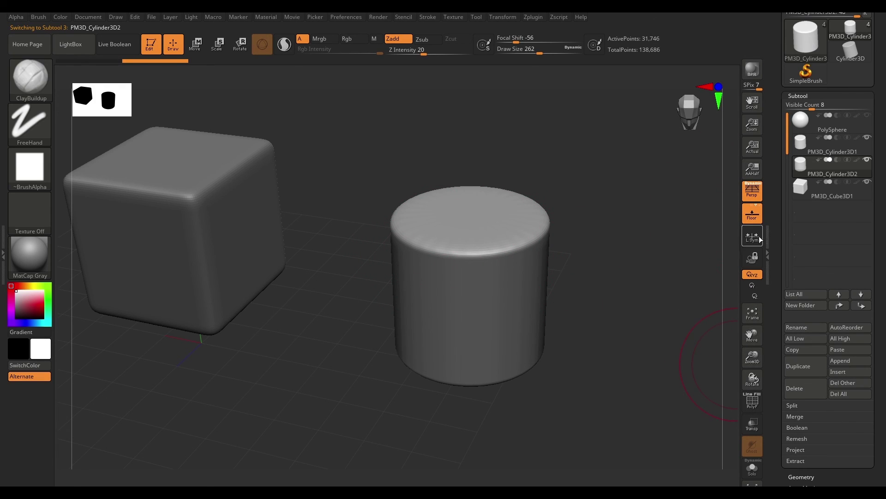
drag(884, 225, 884, 251)
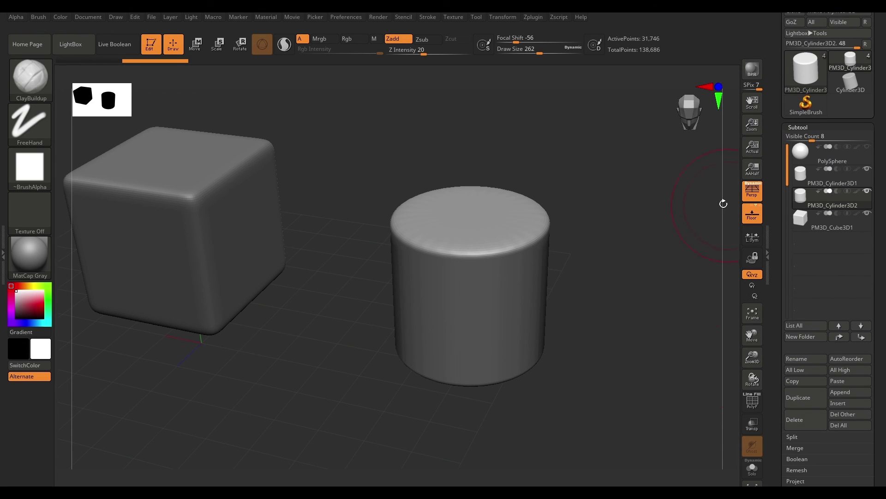